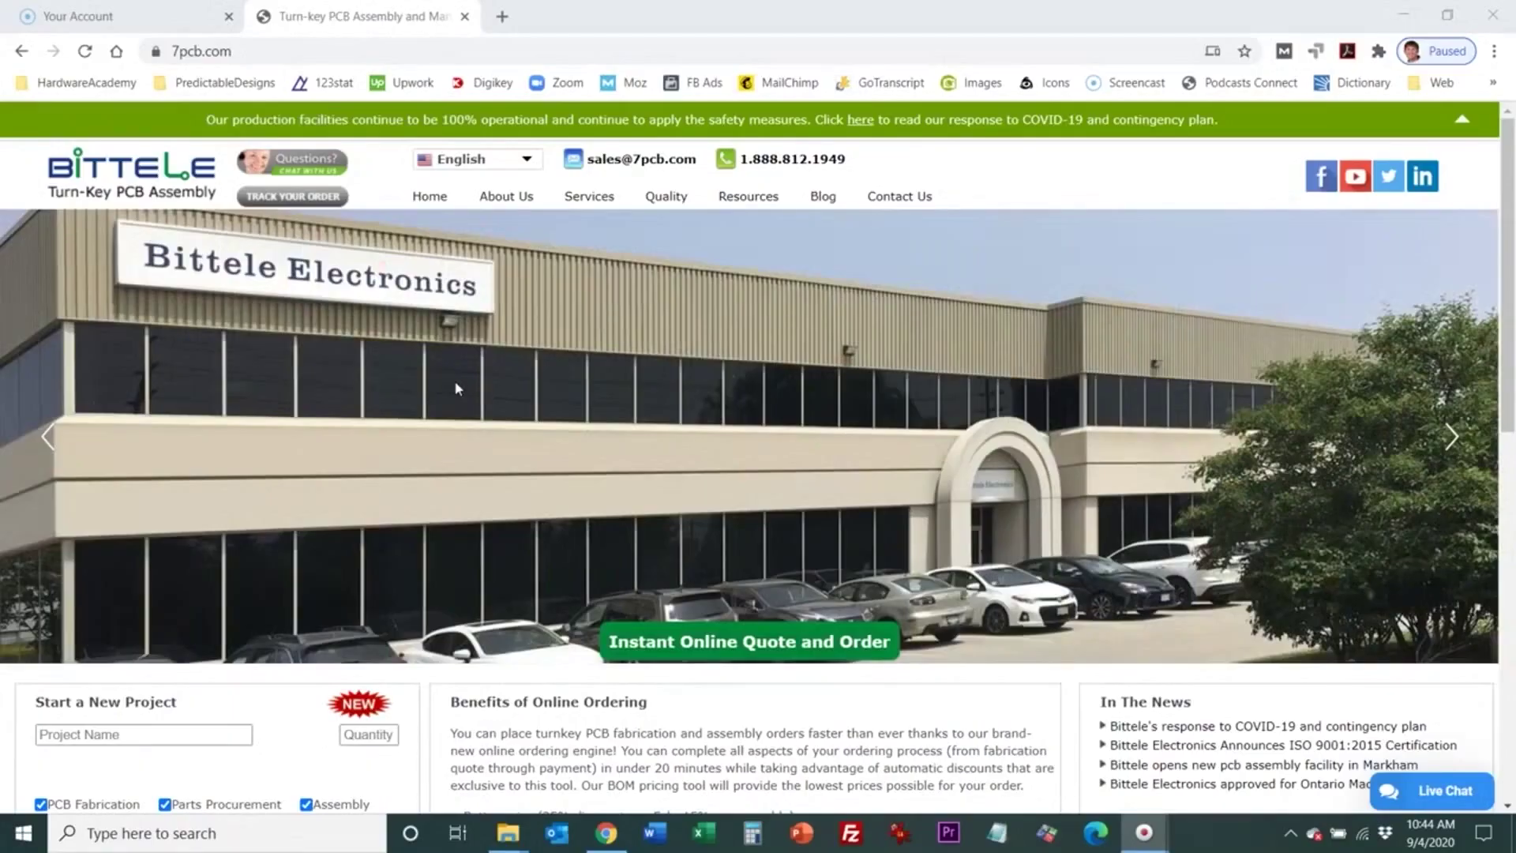
Enter 'Hardware Academy' as the project name.
scroll(316, 452, down, 1)
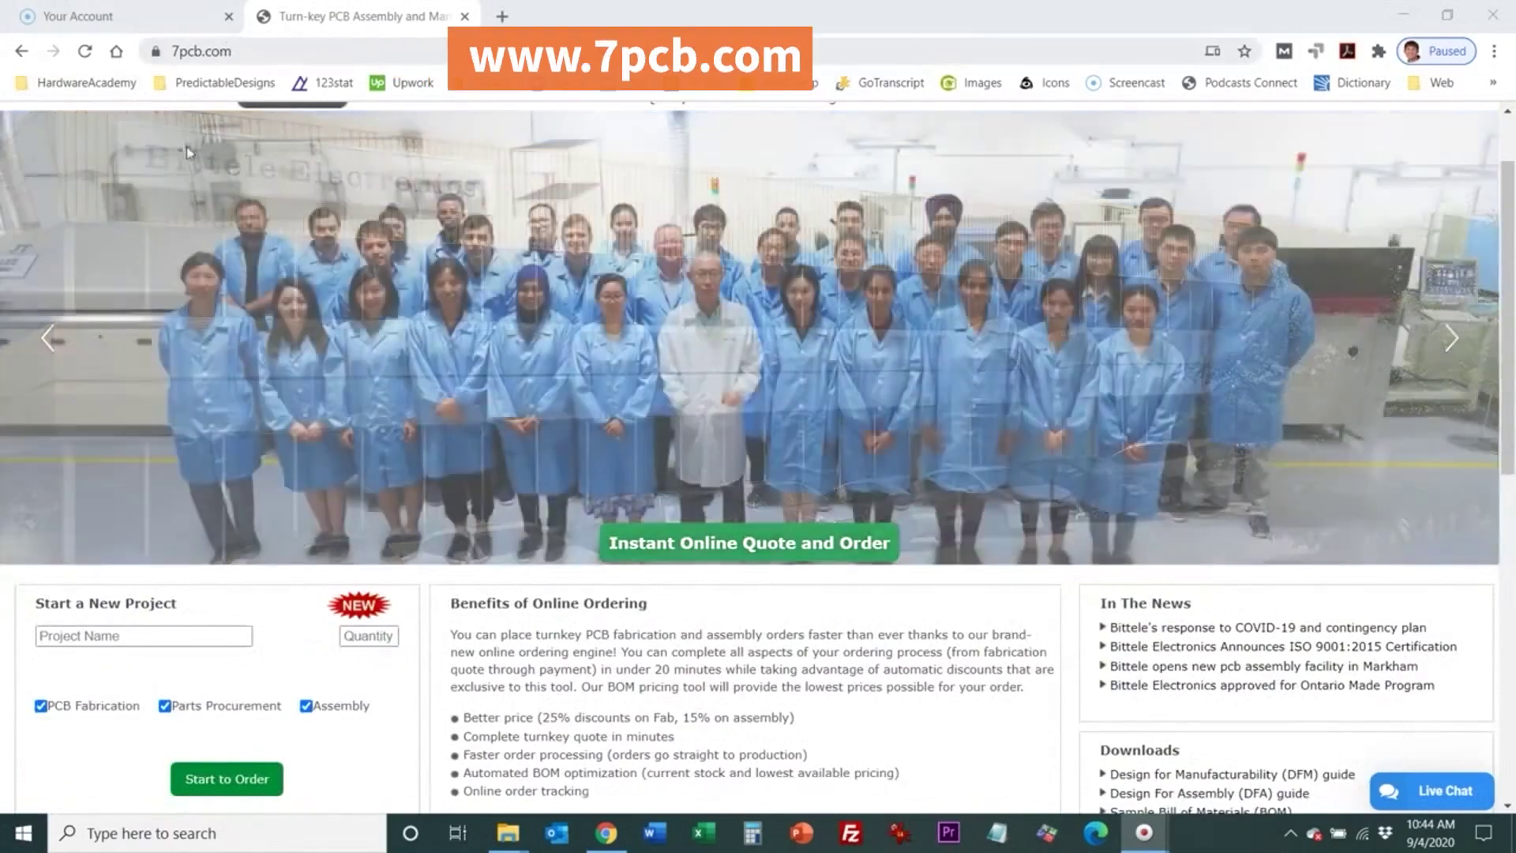
scroll(188, 152, down, 2)
click(157, 439)
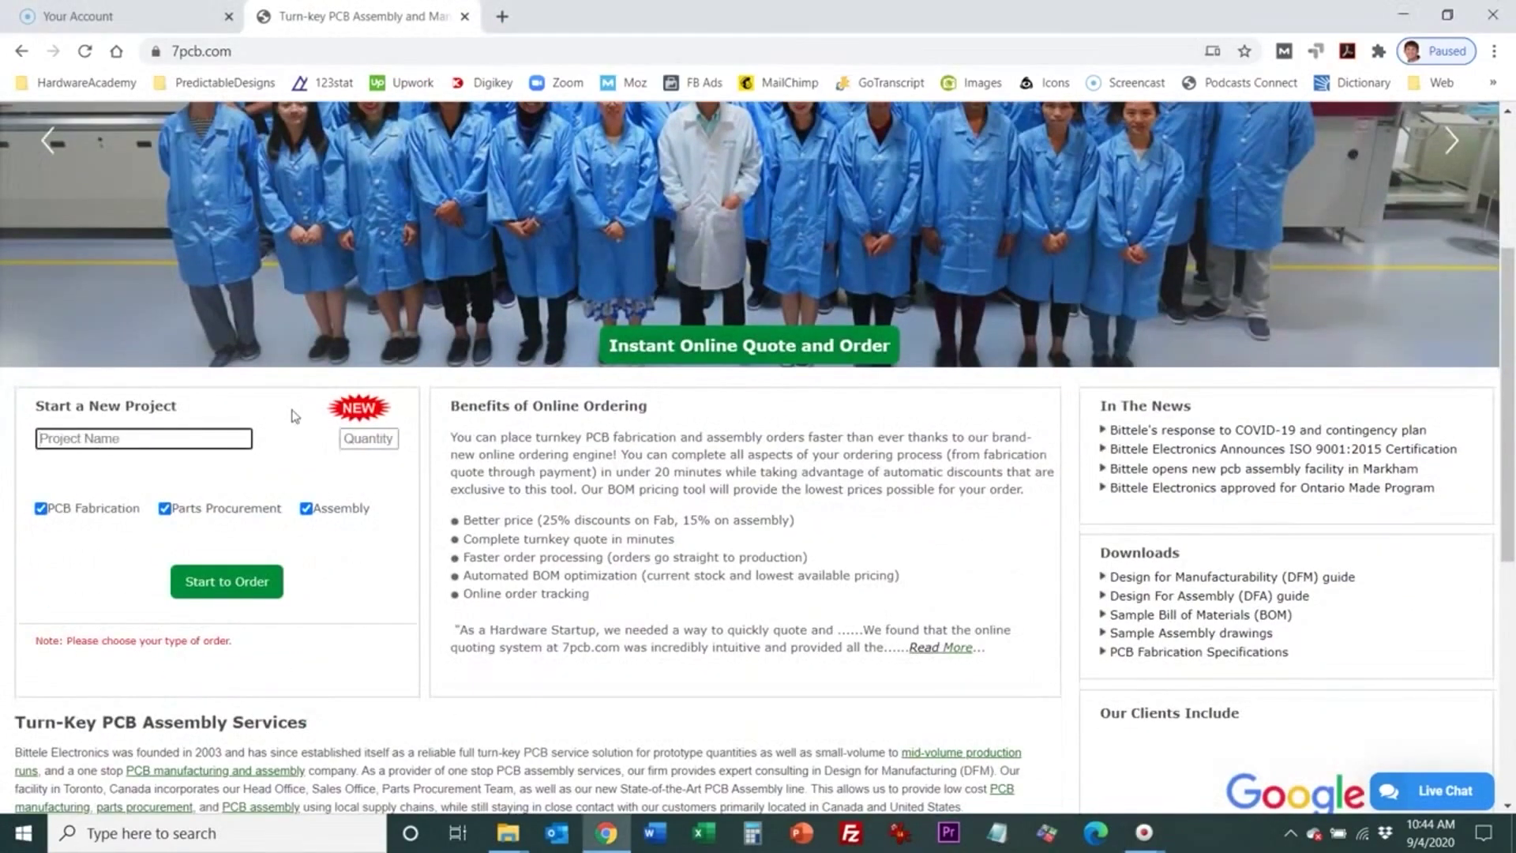
text(Hardware Academy)
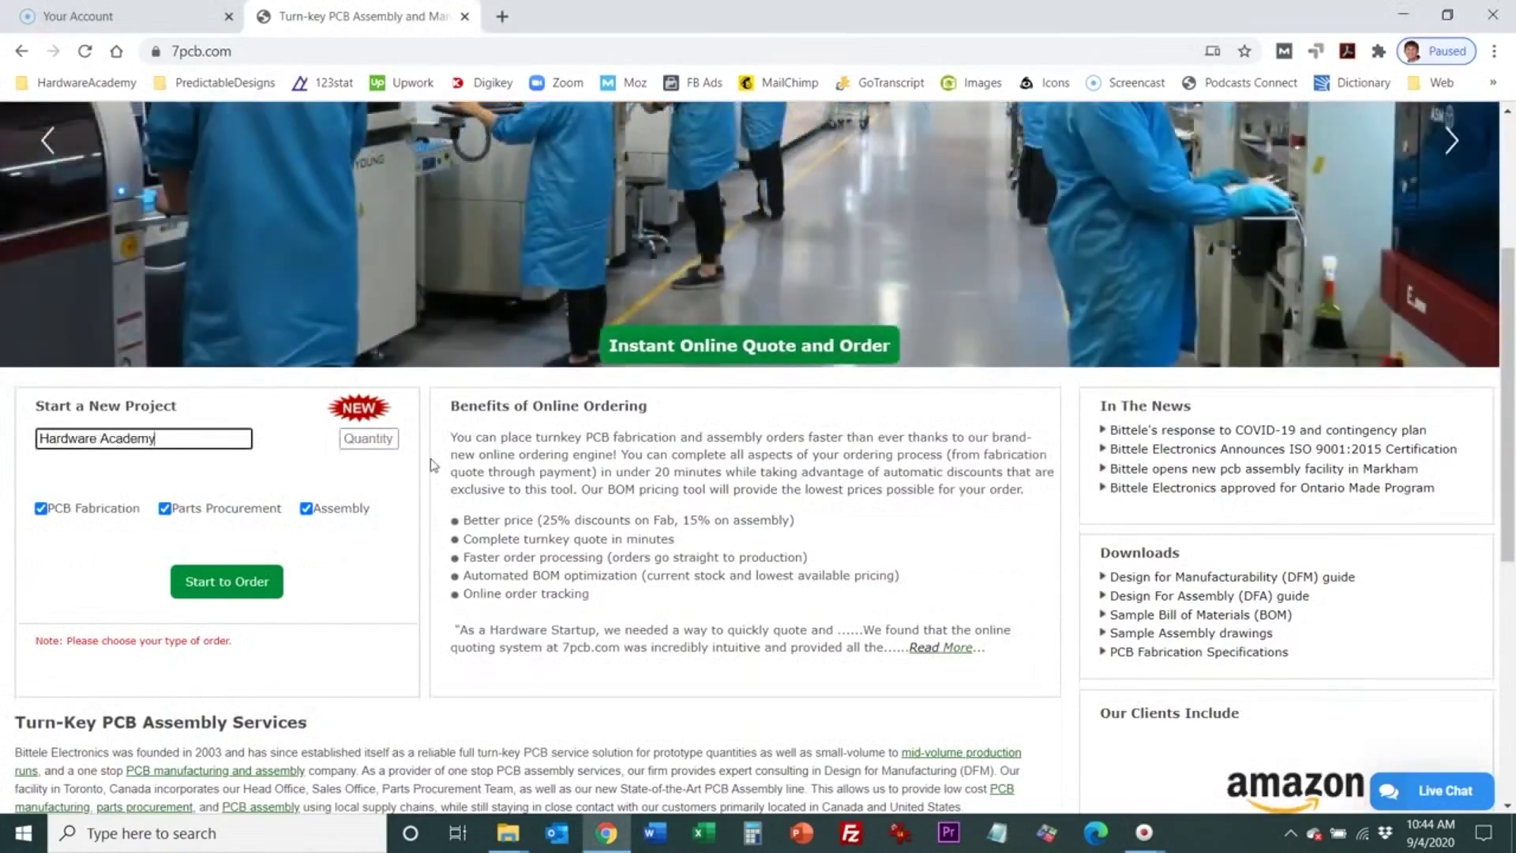
Order 5 boards without parts procurement and start the order.
click(387, 440)
text(5)
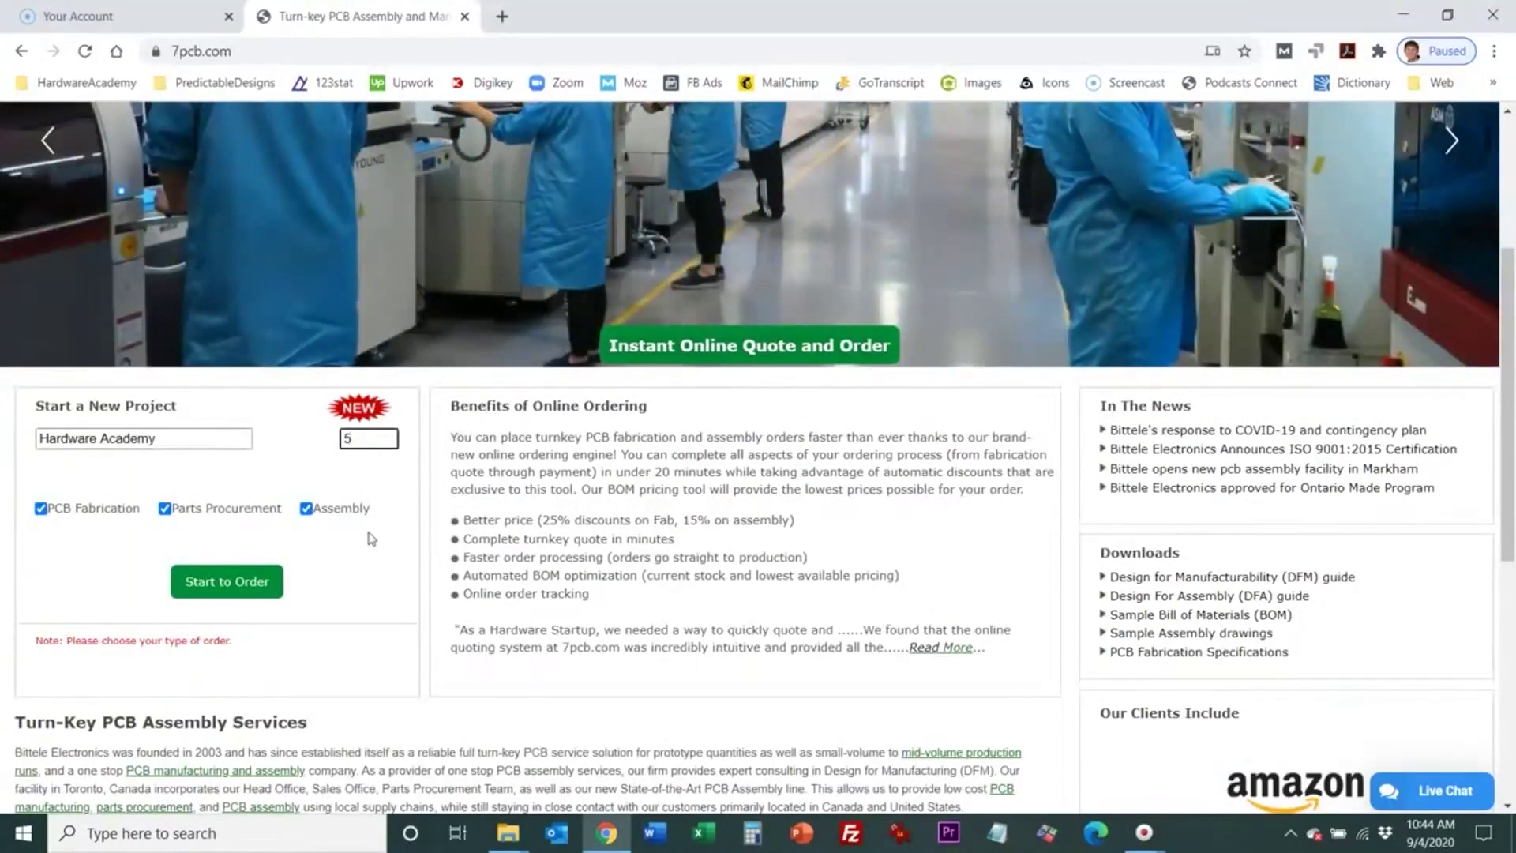
click(166, 509)
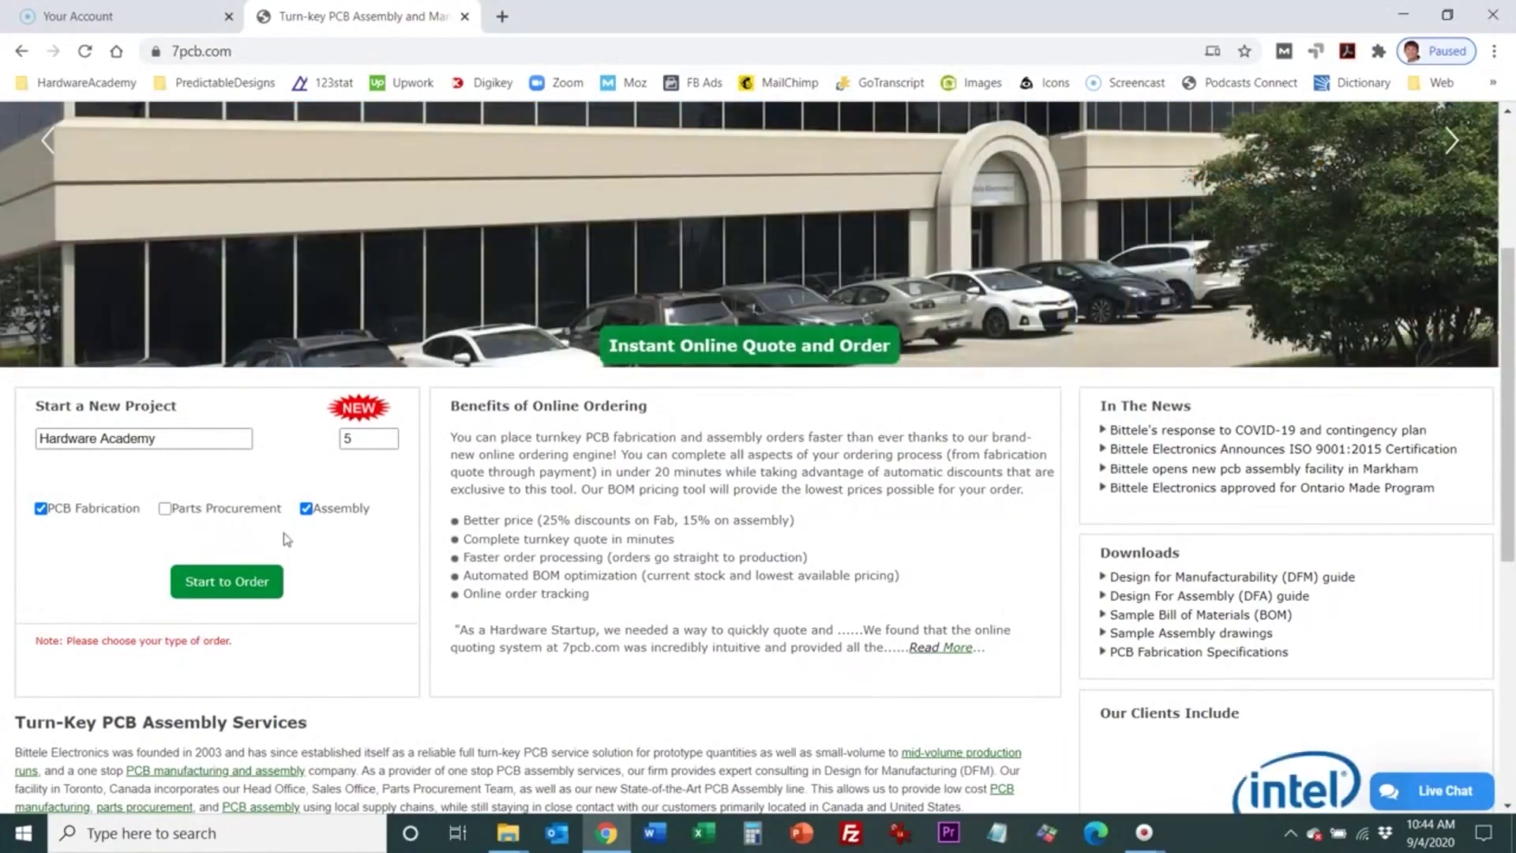
click(226, 582)
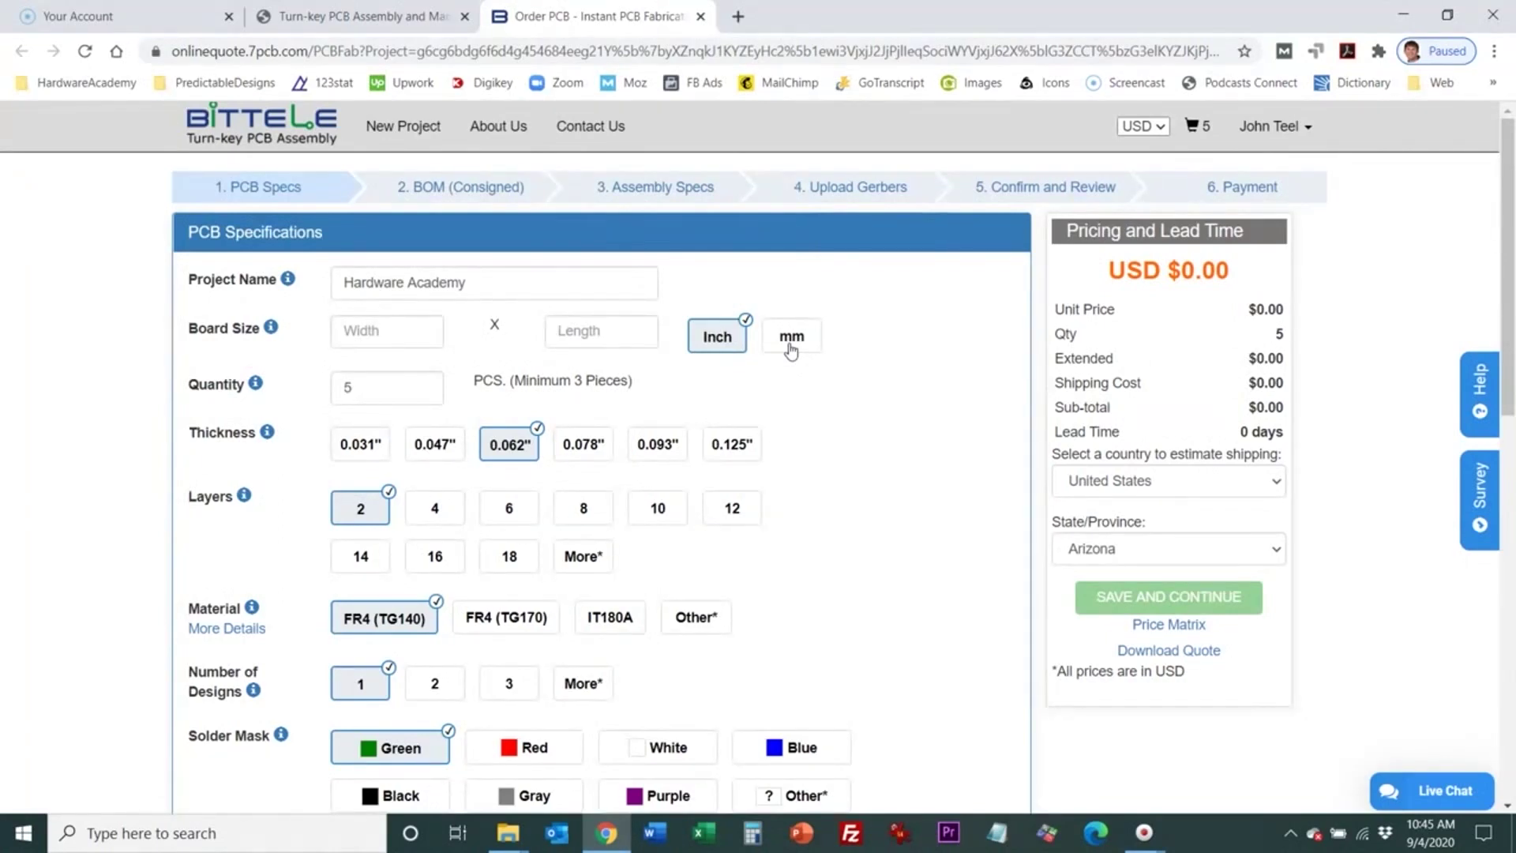
Enter a 1 x 1 inch board size, toggling units to mm and back to inches.
click(371, 332)
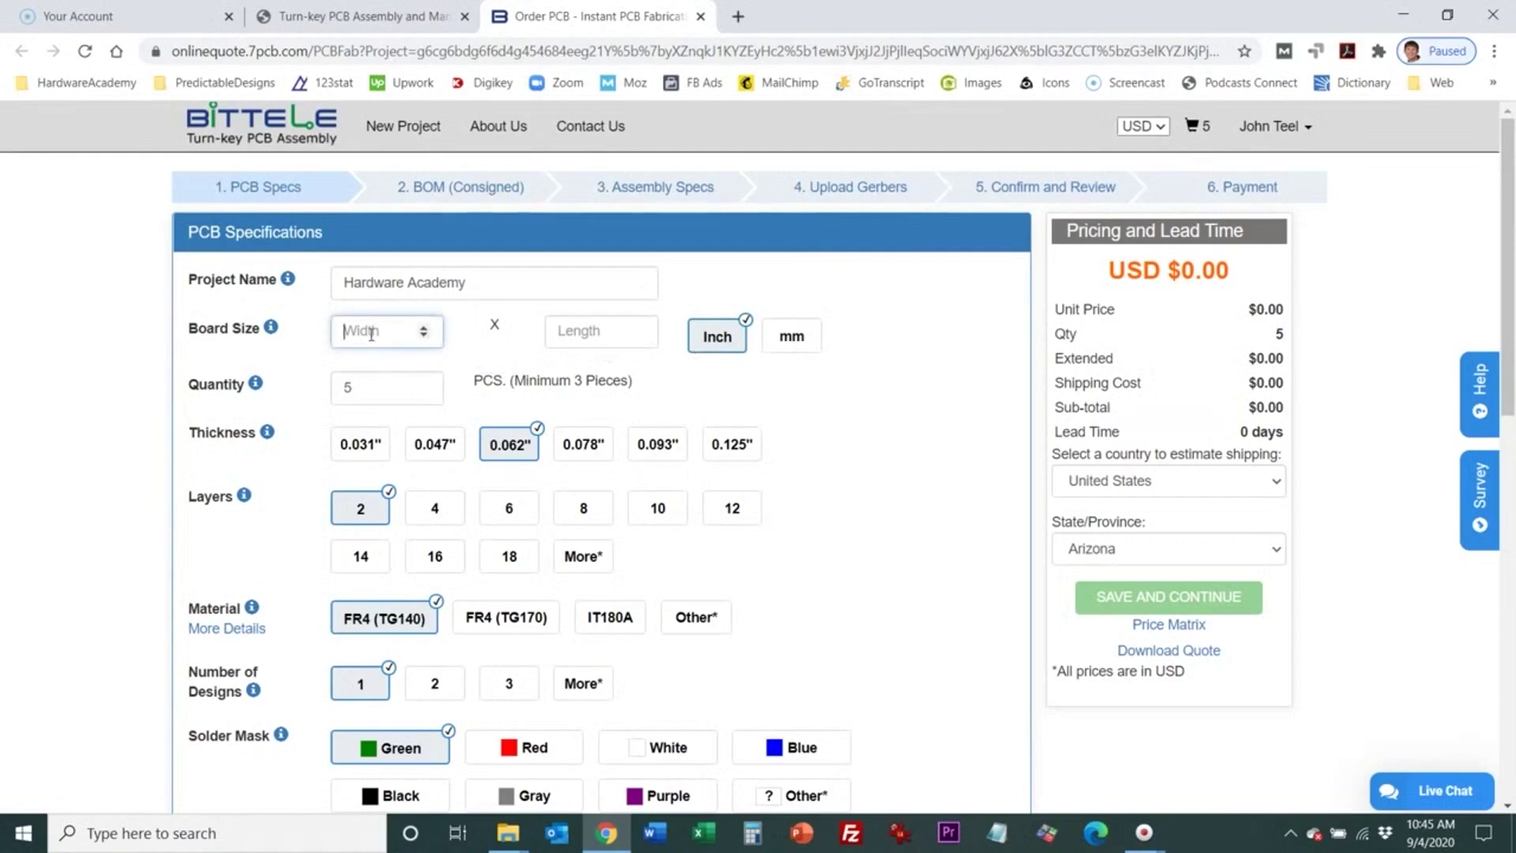
text(1)
click(586, 330)
text(1)
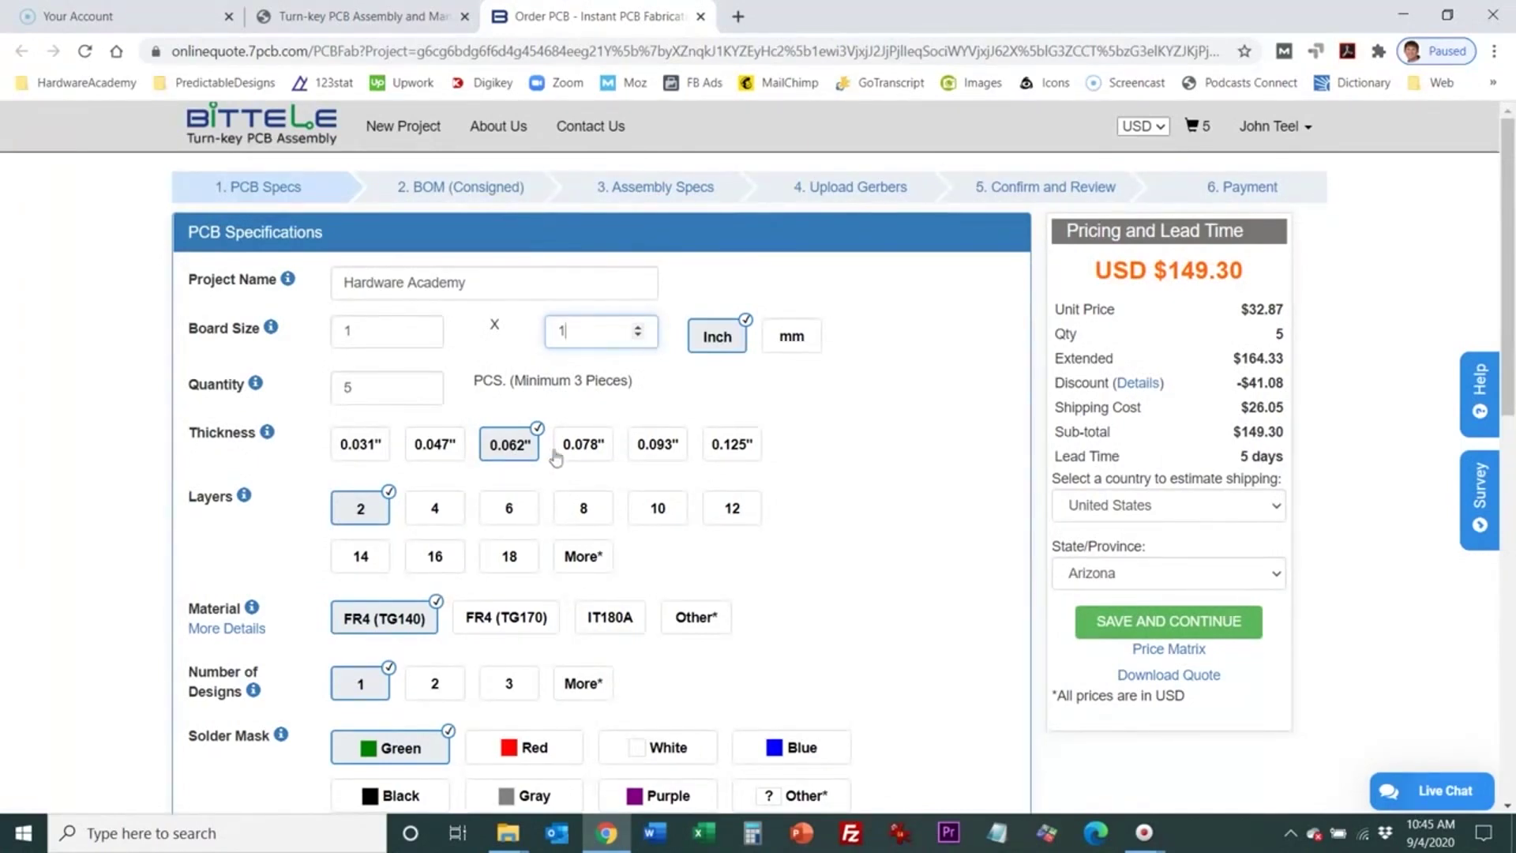
click(792, 340)
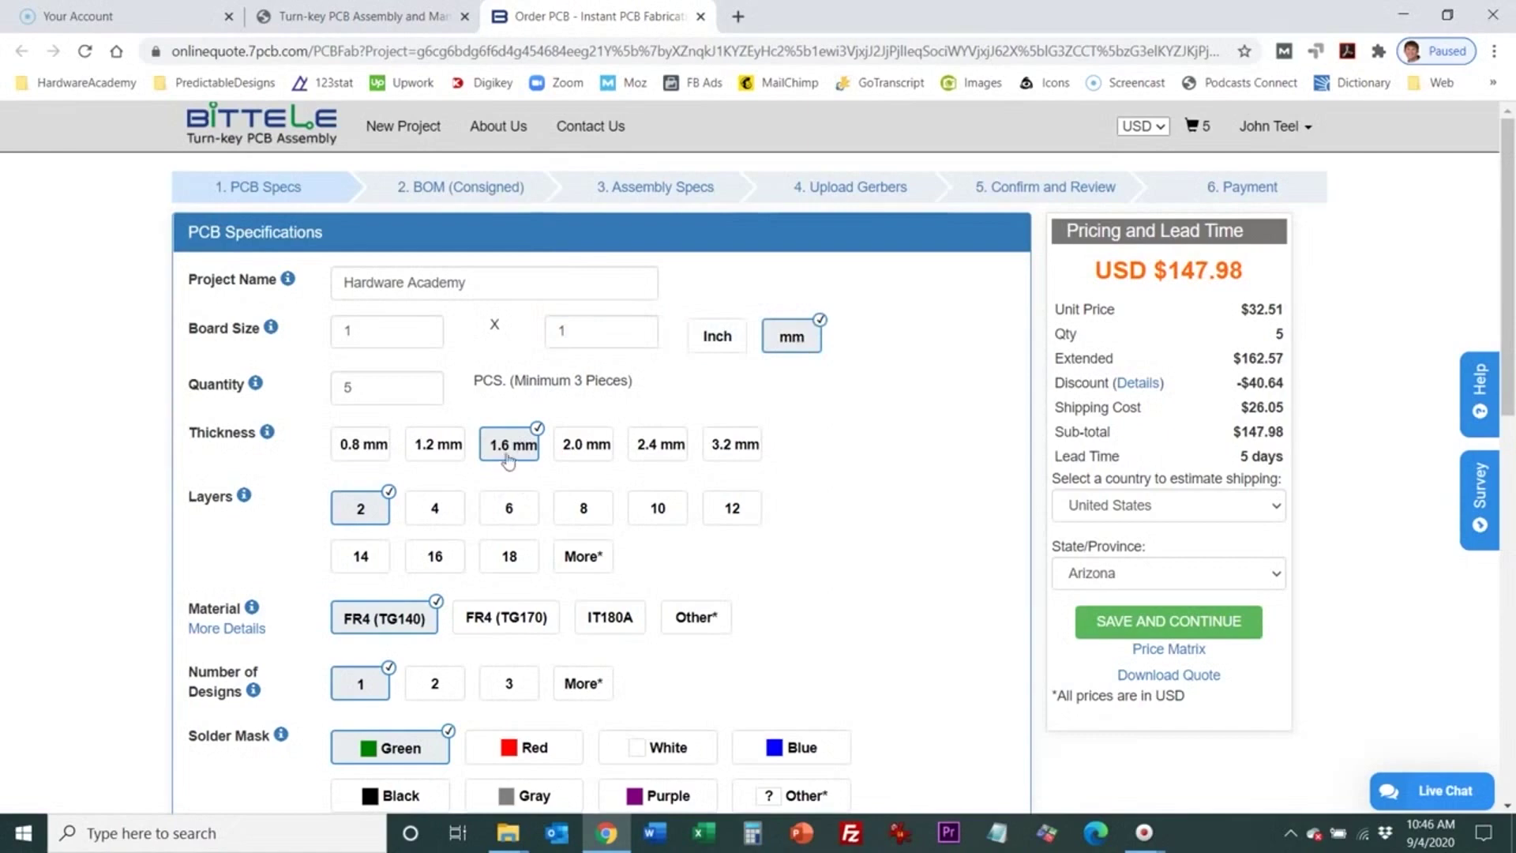
click(721, 338)
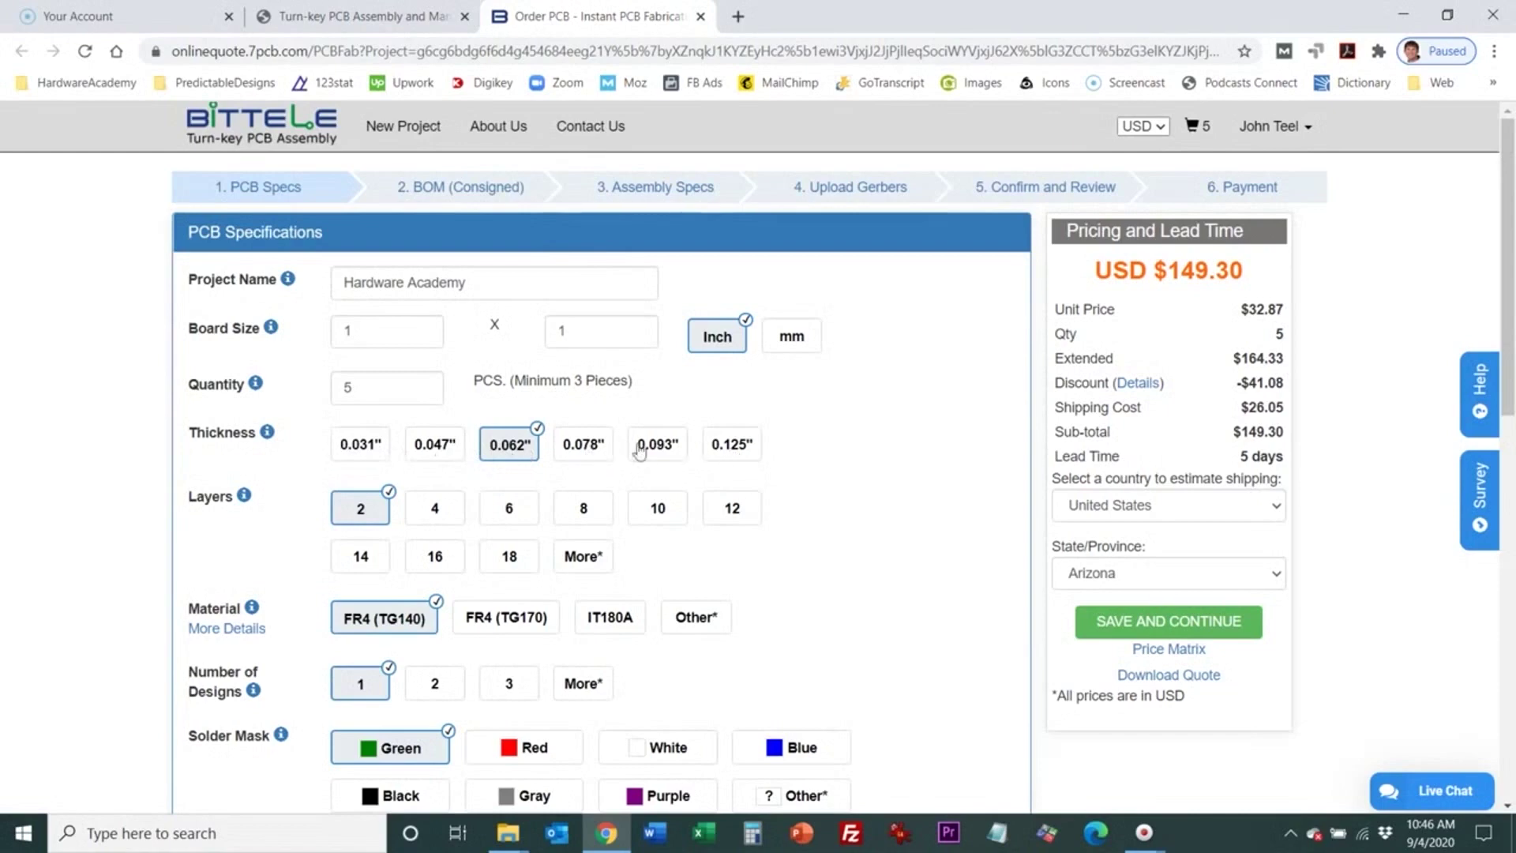
scroll(824, 616, down, 1)
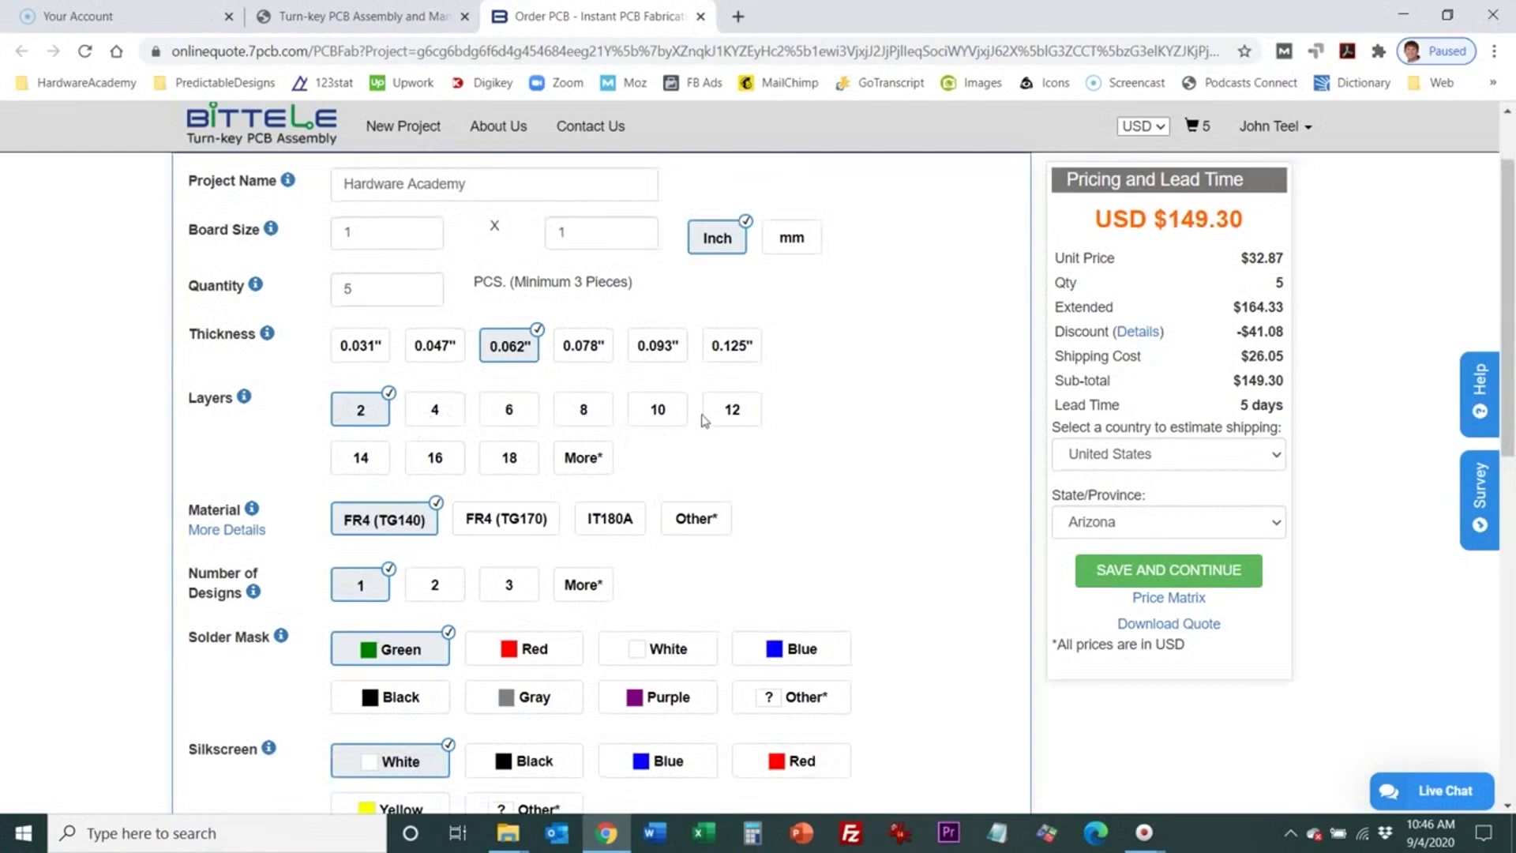
scroll(351, 407, down, 2)
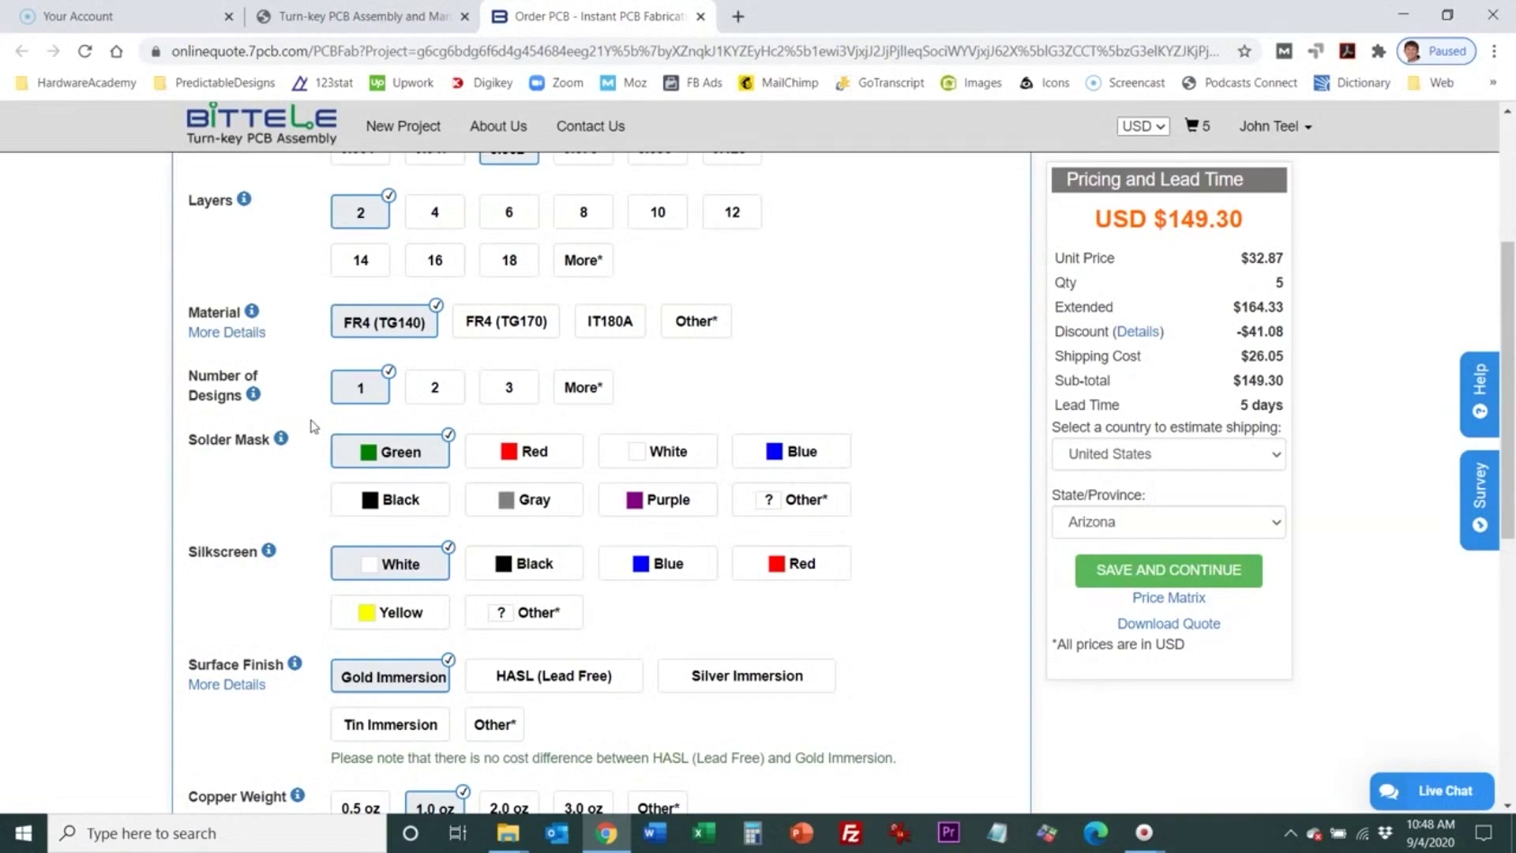
scroll(186, 456, down, 1)
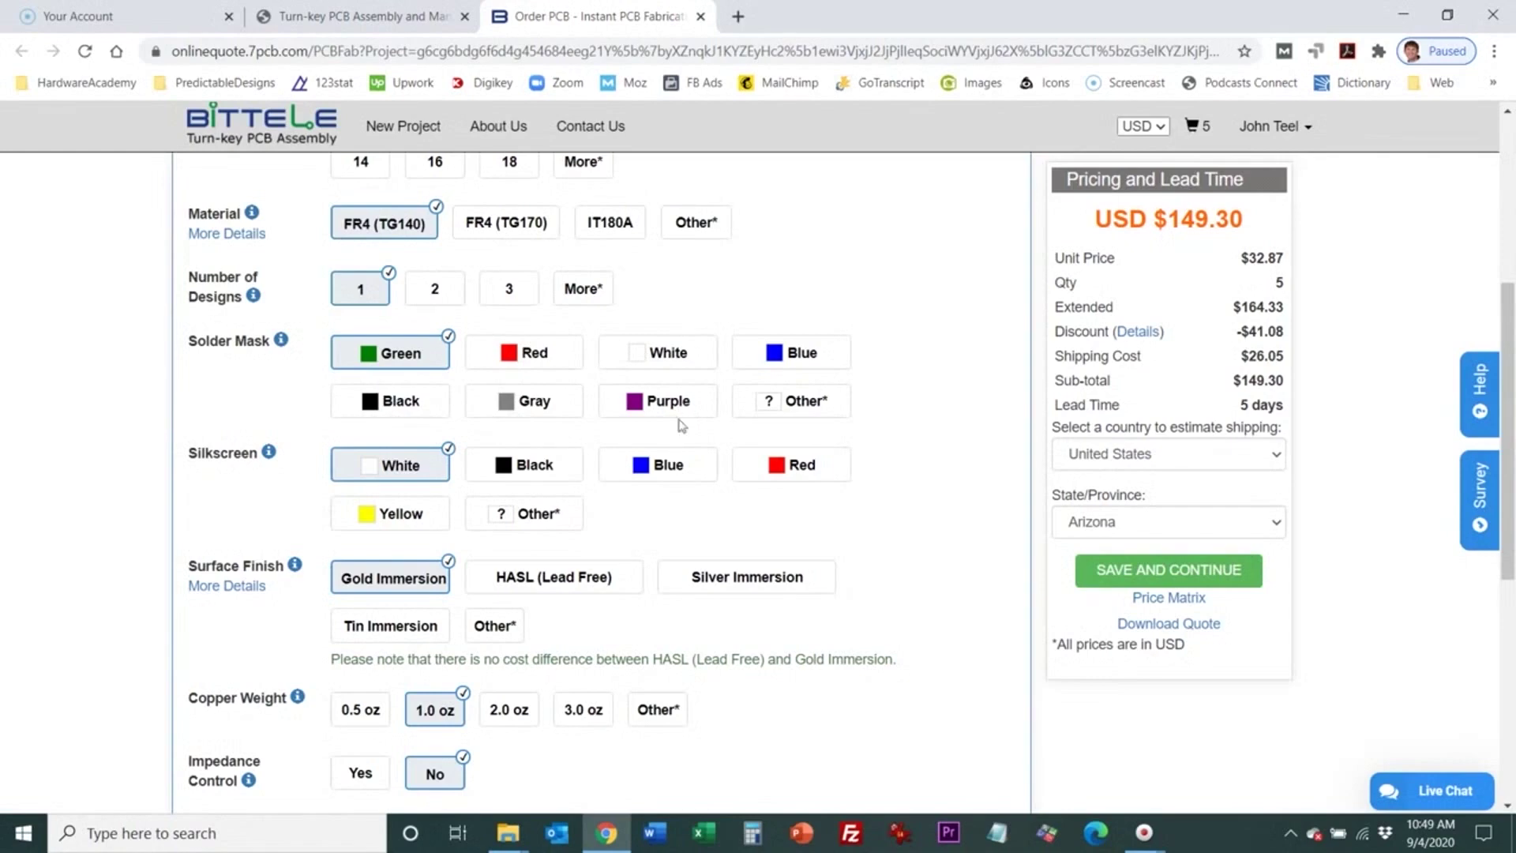
scroll(221, 479, down, 1)
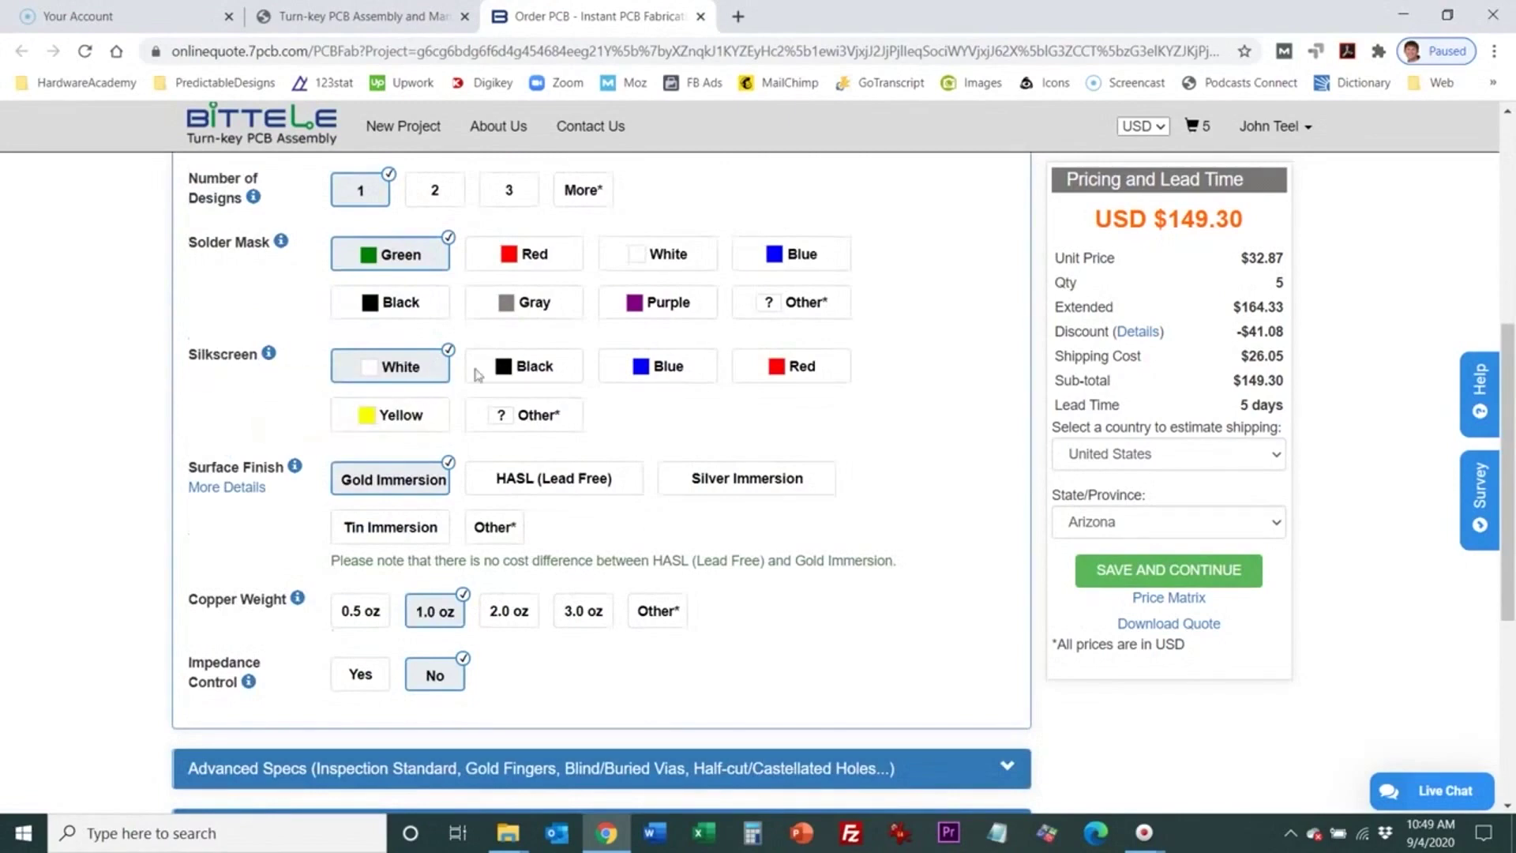
scroll(688, 457, down, 1)
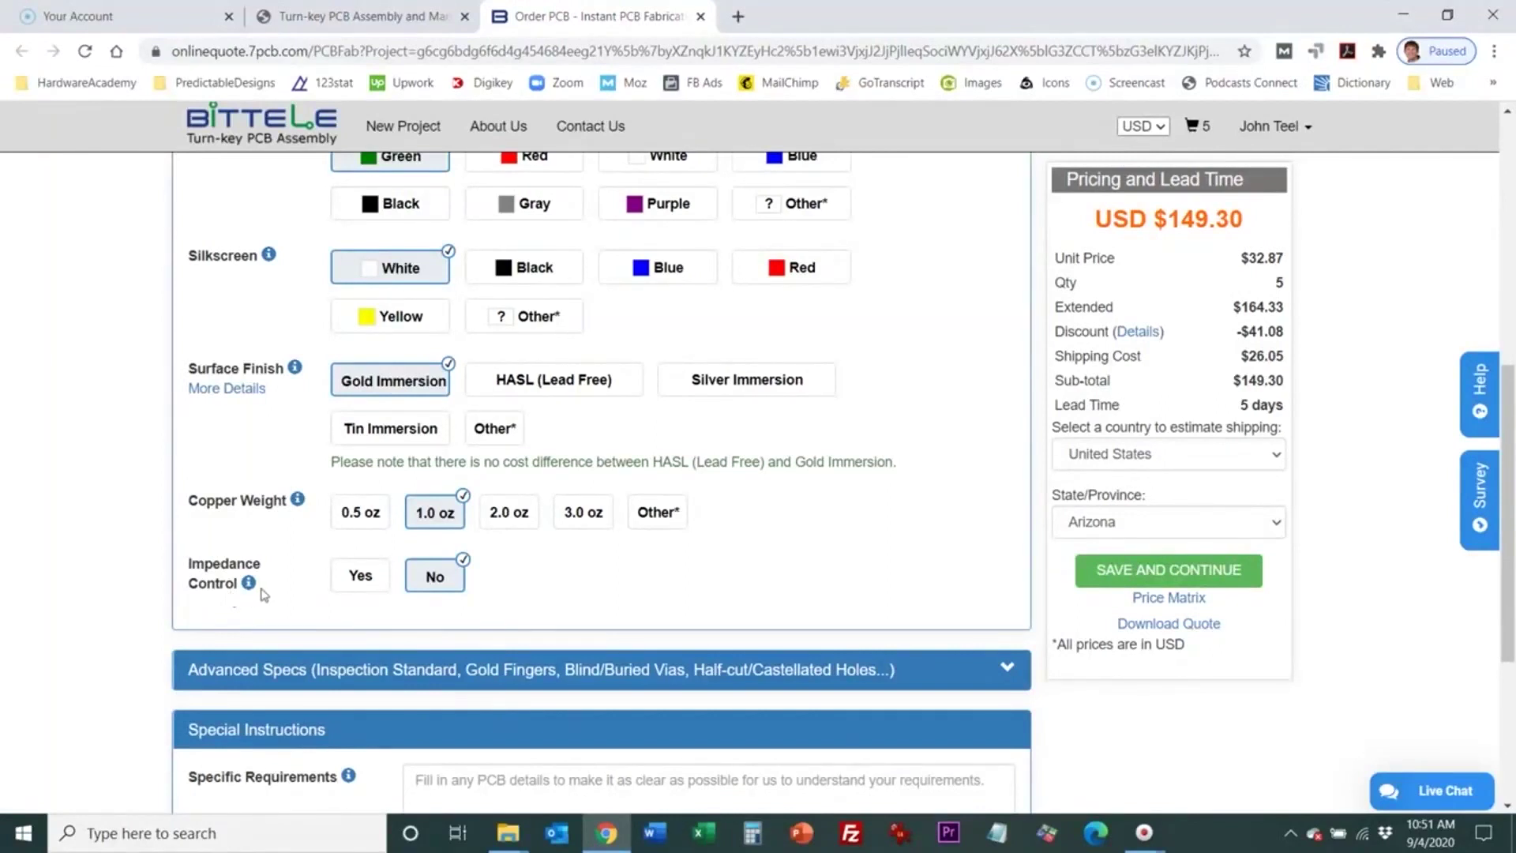
Expand the Advanced Specs and review them, keeping IPC-6012 Class 2 and 8/8mil spacing.
mouse_move(253, 594)
scroll(84, 595, down, 3)
scroll(92, 506, up, 10)
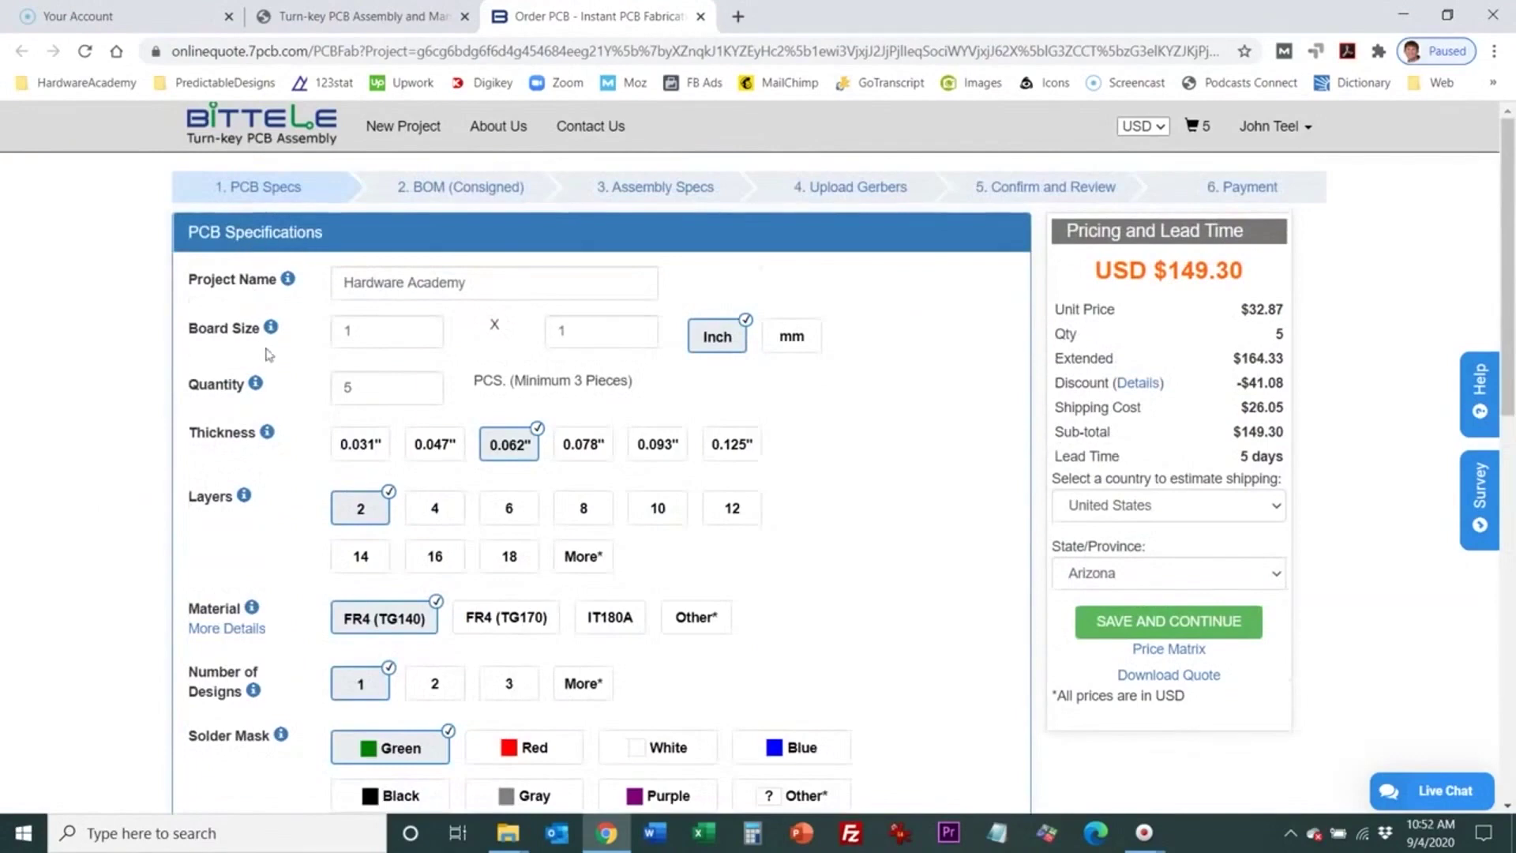
scroll(246, 440, down, 6)
scroll(246, 440, down, 3)
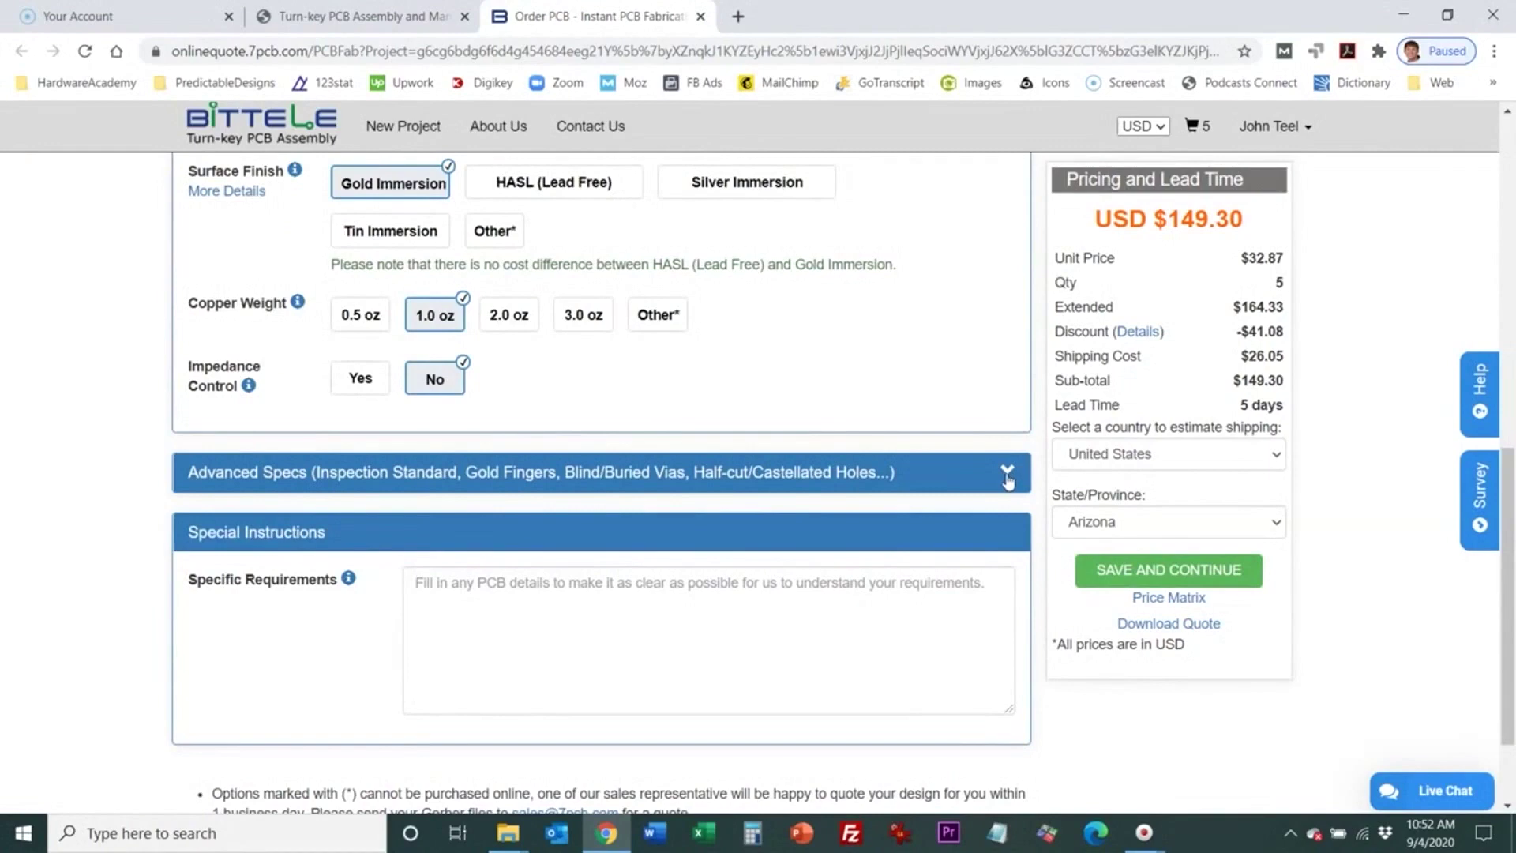
click(1007, 474)
scroll(339, 471, down, 3)
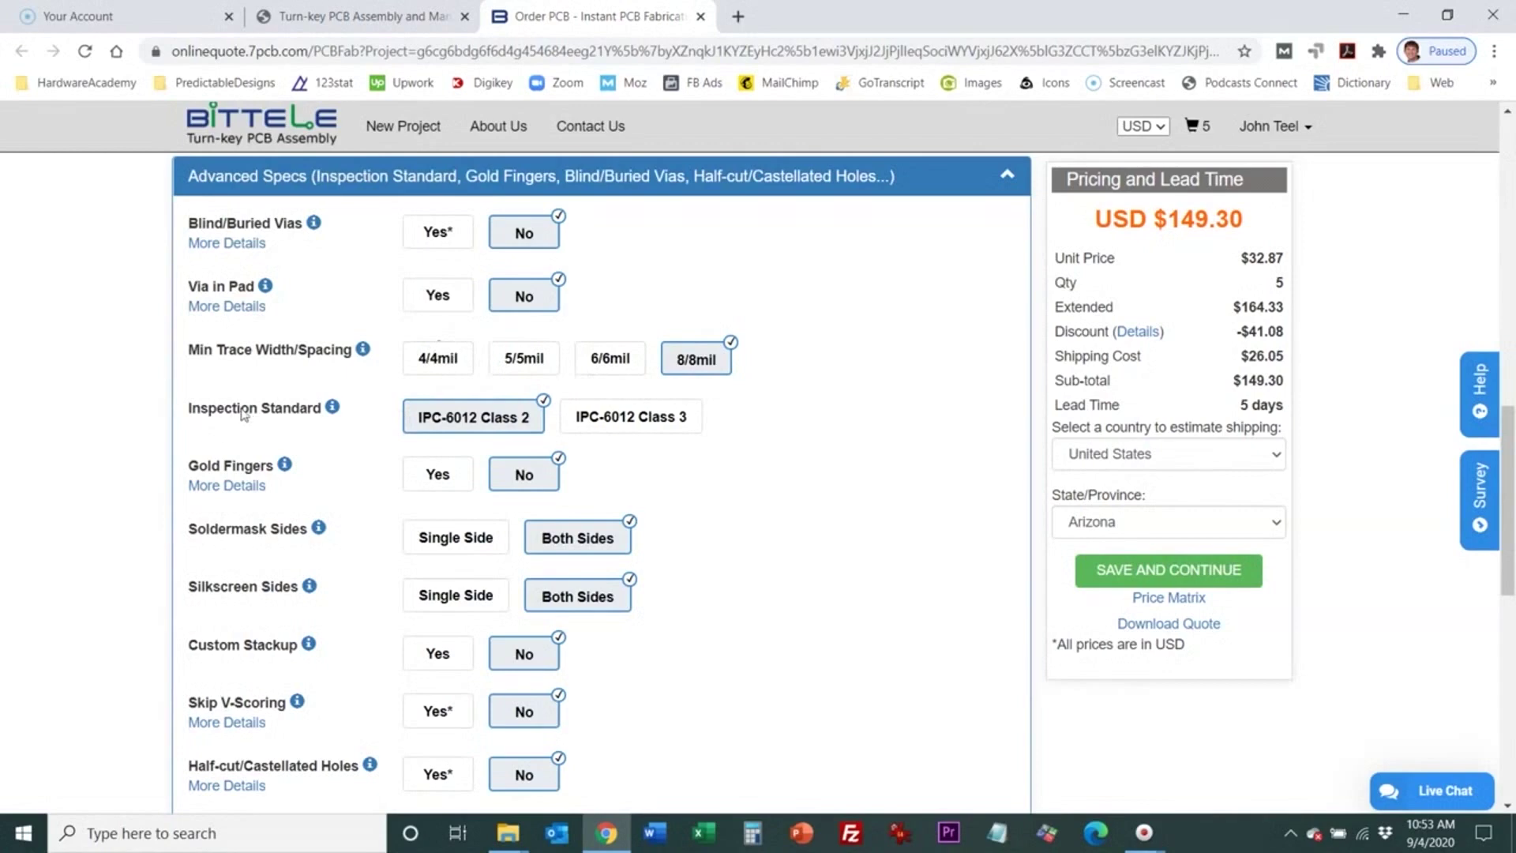
scroll(220, 427, down, 1)
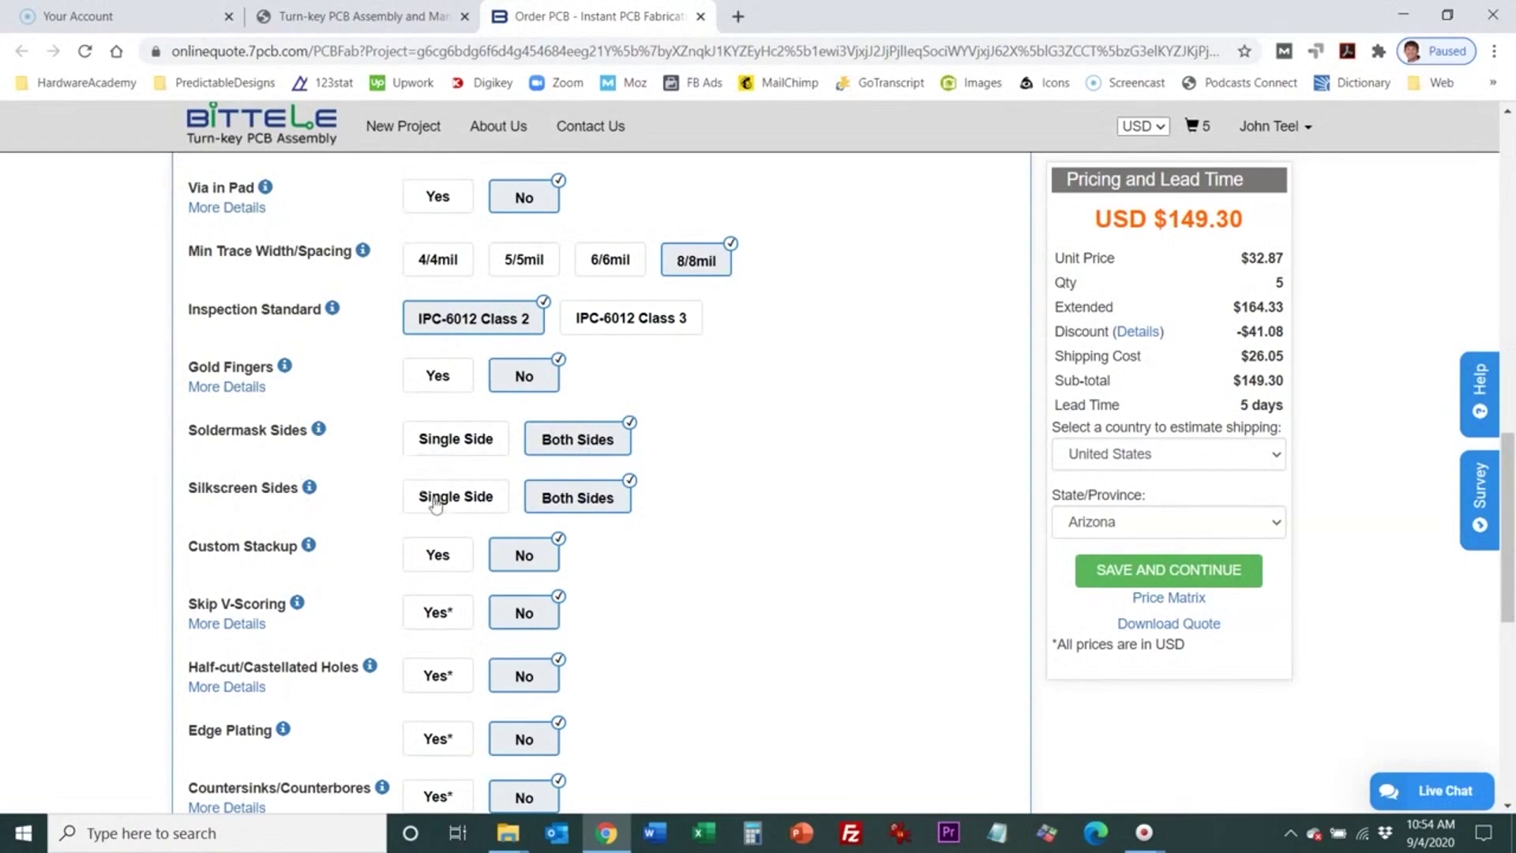
scroll(345, 518, down, 1)
scroll(345, 518, down, 2)
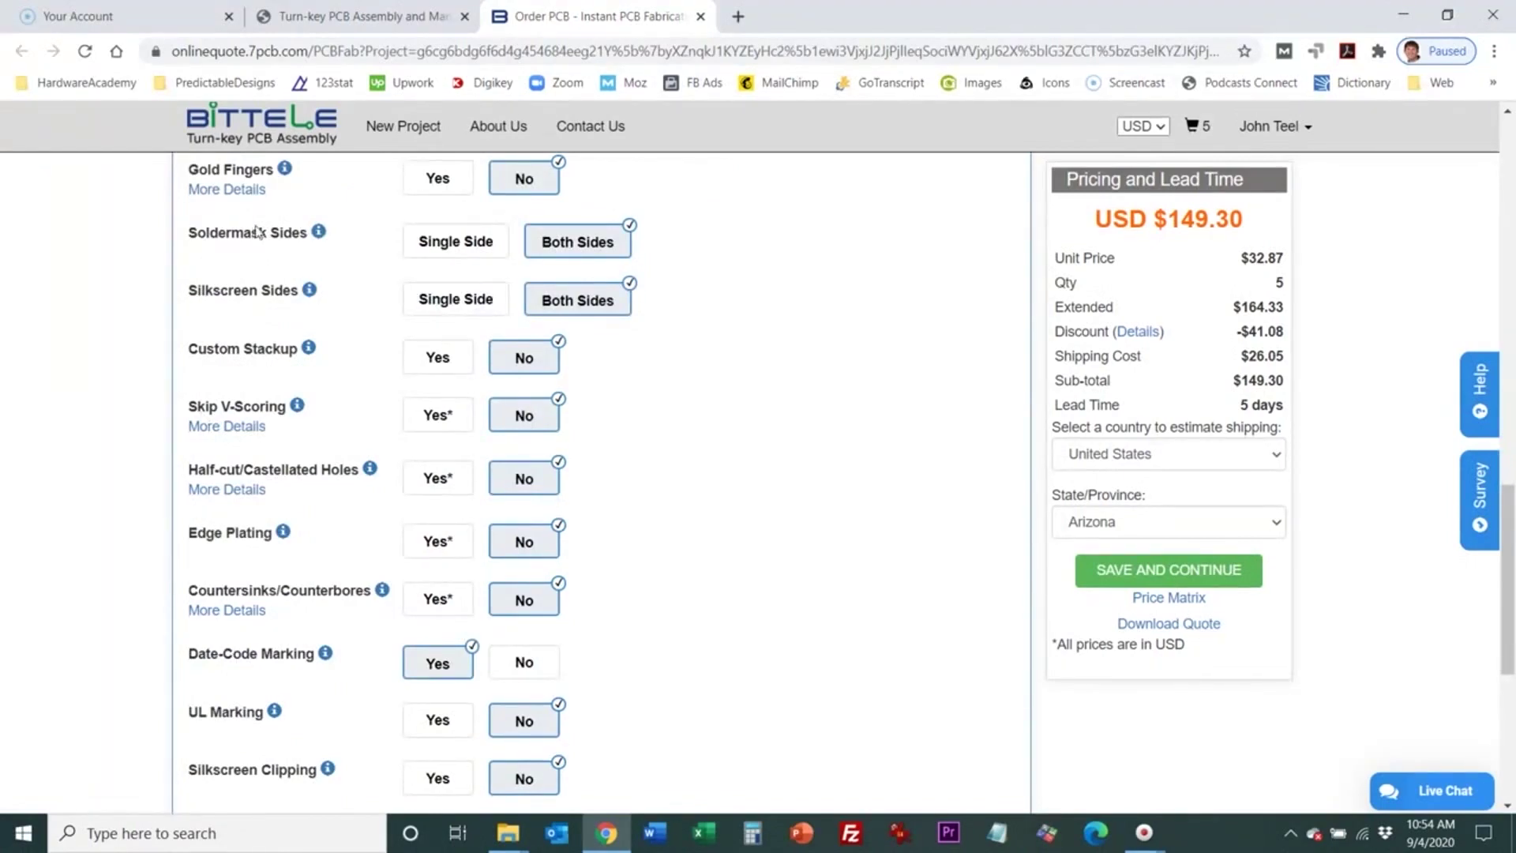
mouse_move(315, 245)
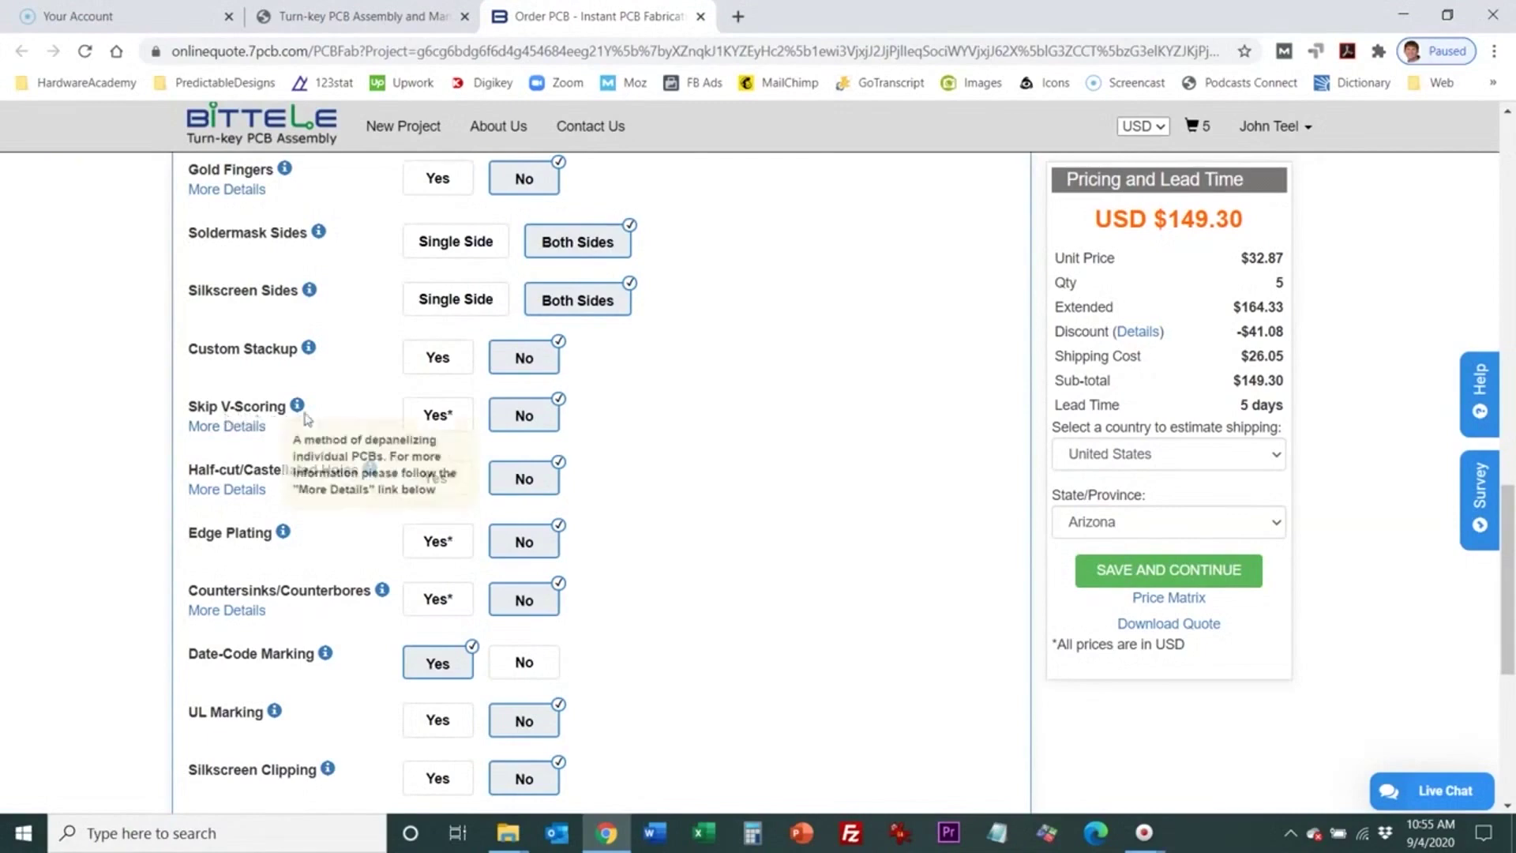
scroll(330, 449, down, 1)
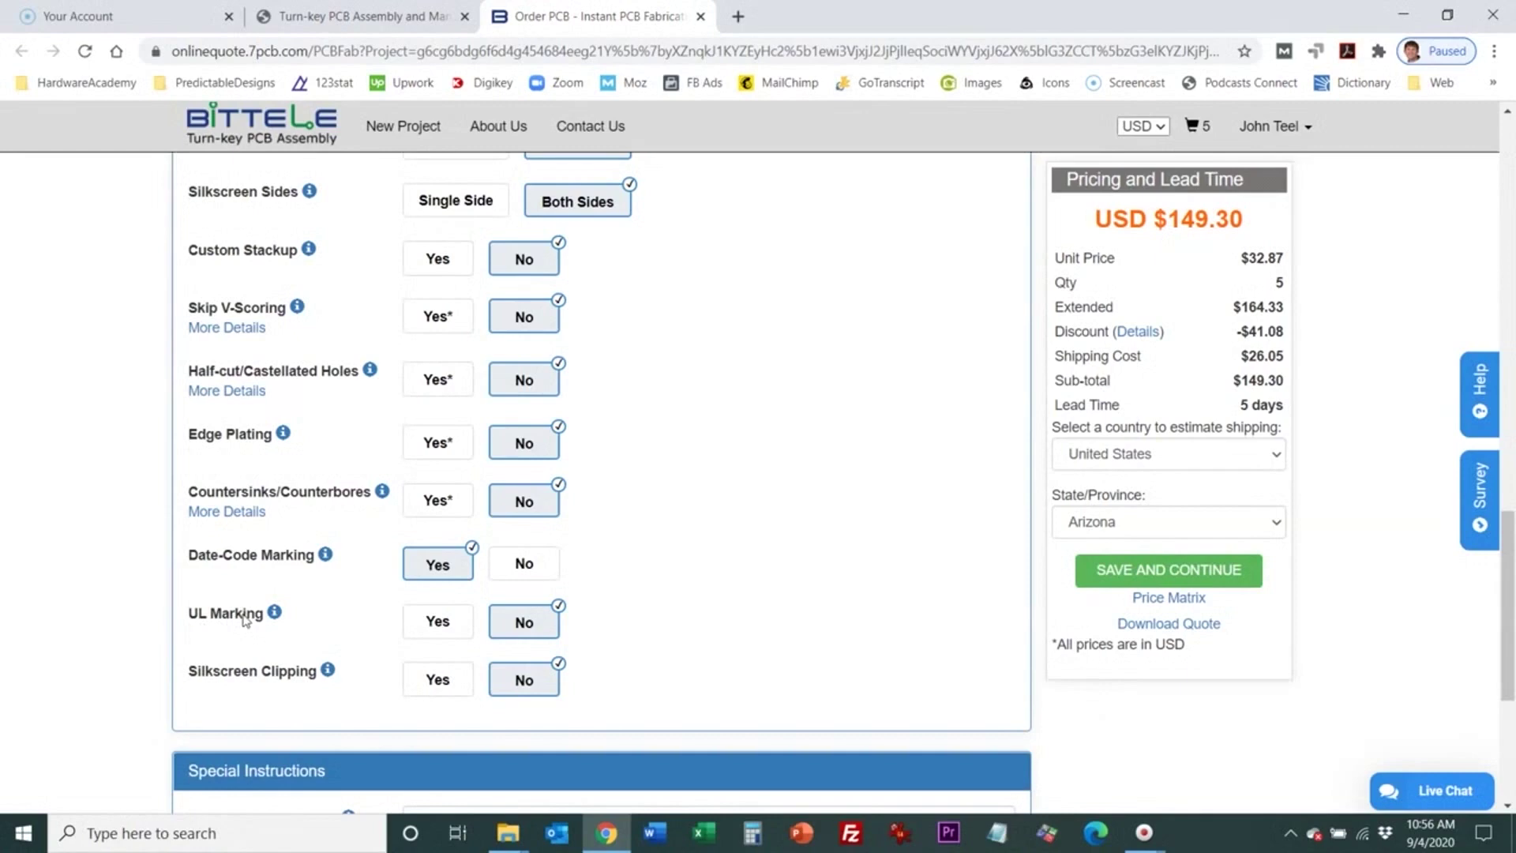
scroll(244, 620, down, 1)
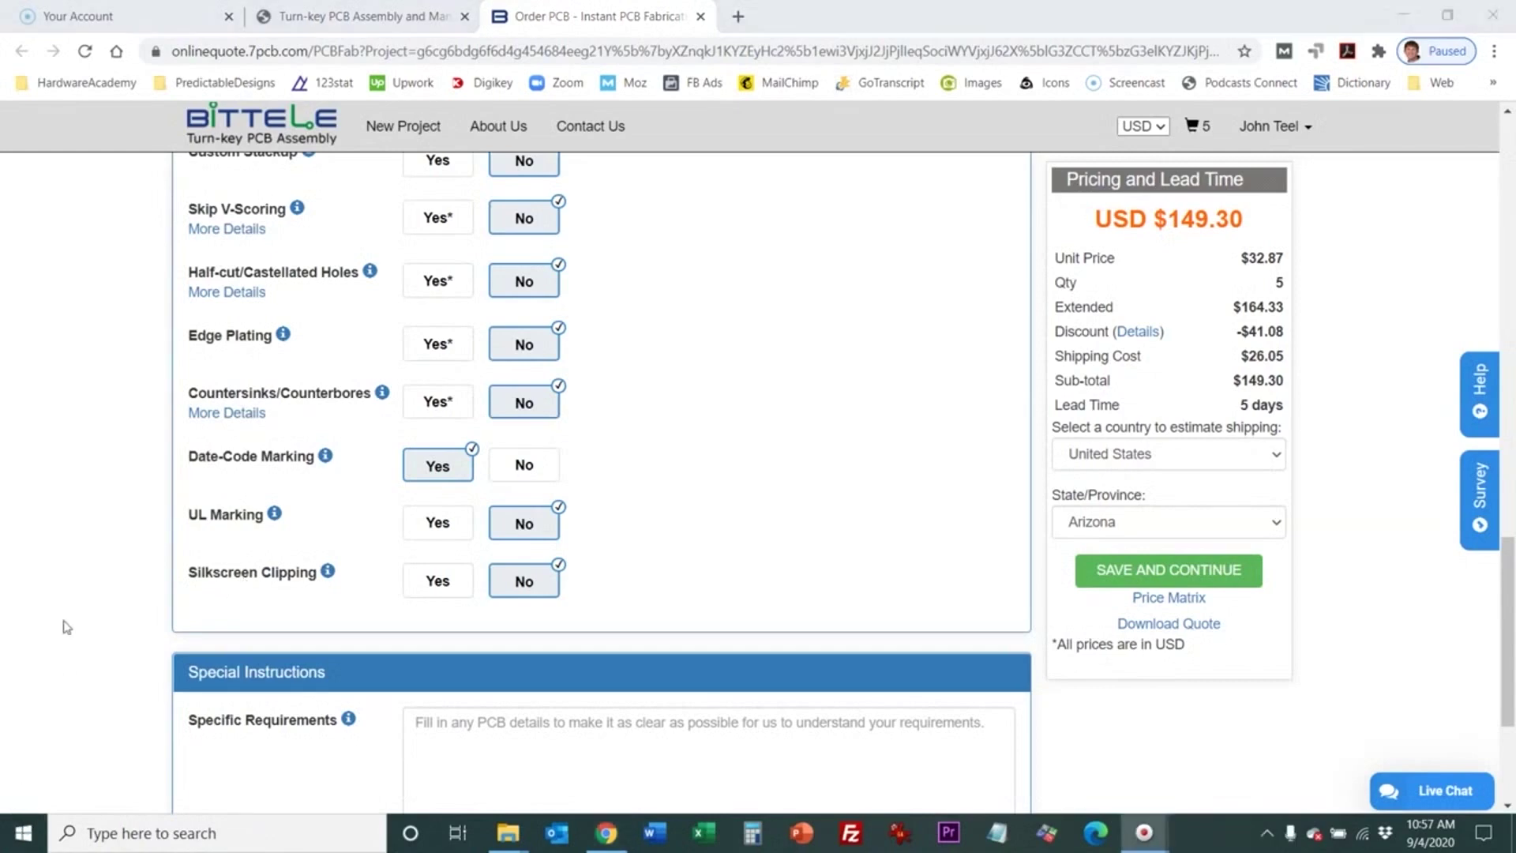
scroll(78, 643, down, 3)
scroll(197, 608, up, 9)
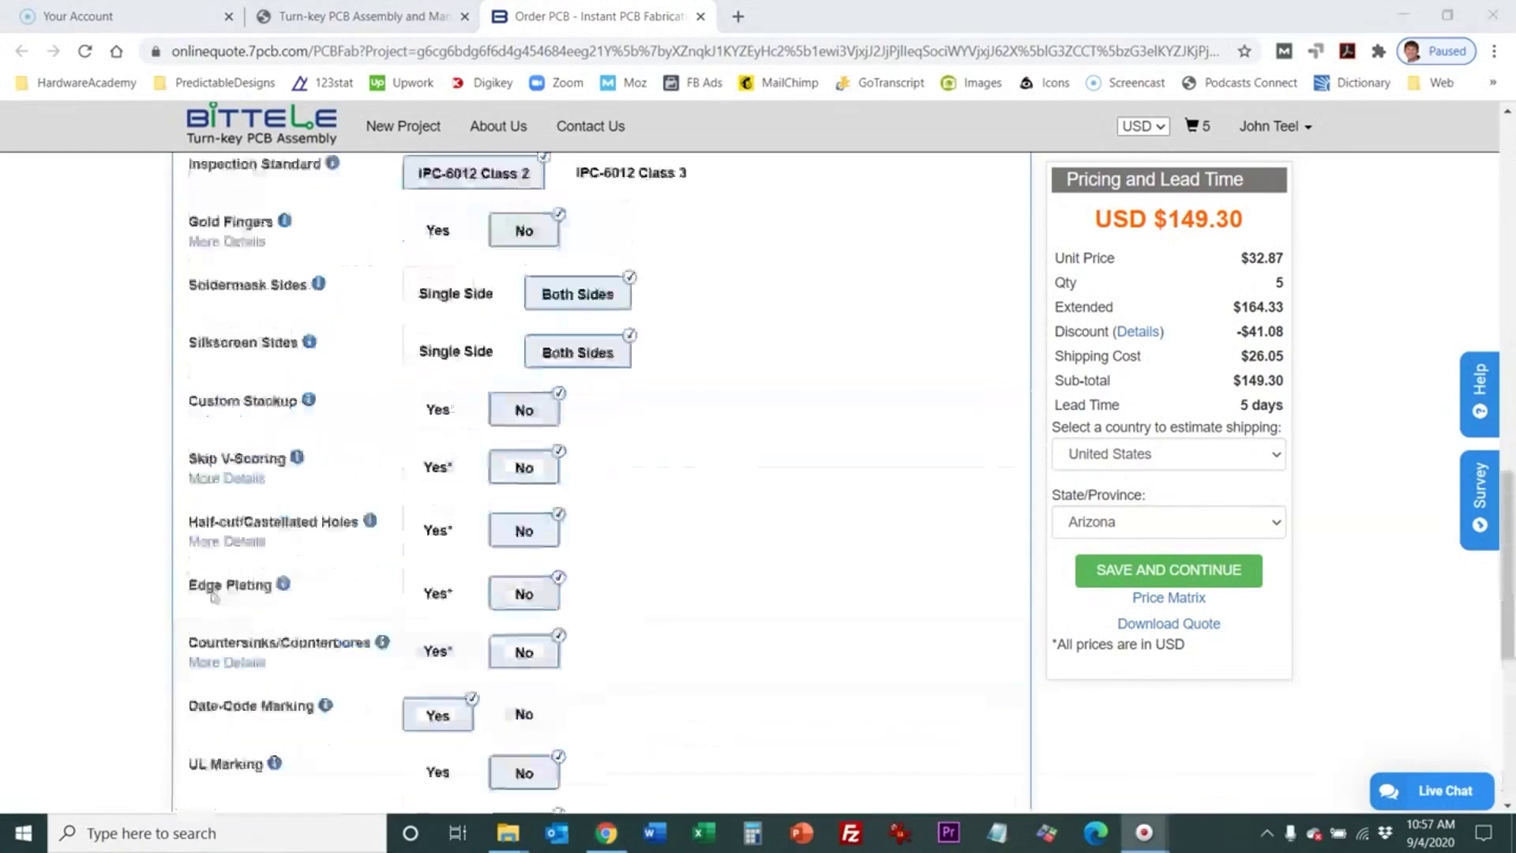
scroll(241, 567, up, 12)
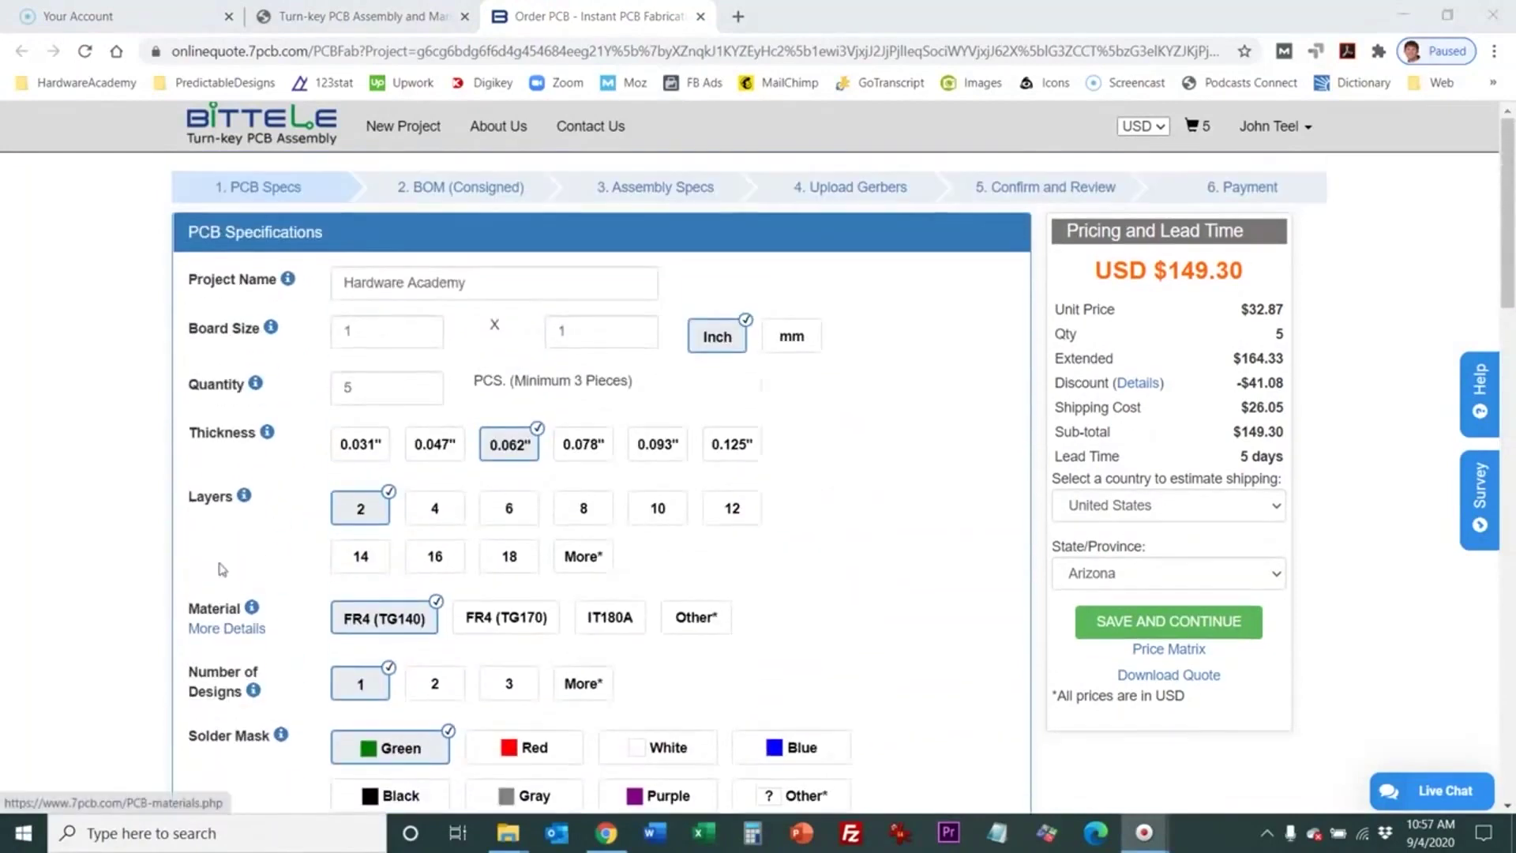
click(658, 196)
Review the Assembly Specs form: single-sided SMT, lead-free, 1206 smallest package, 5 pieces.
click(658, 196)
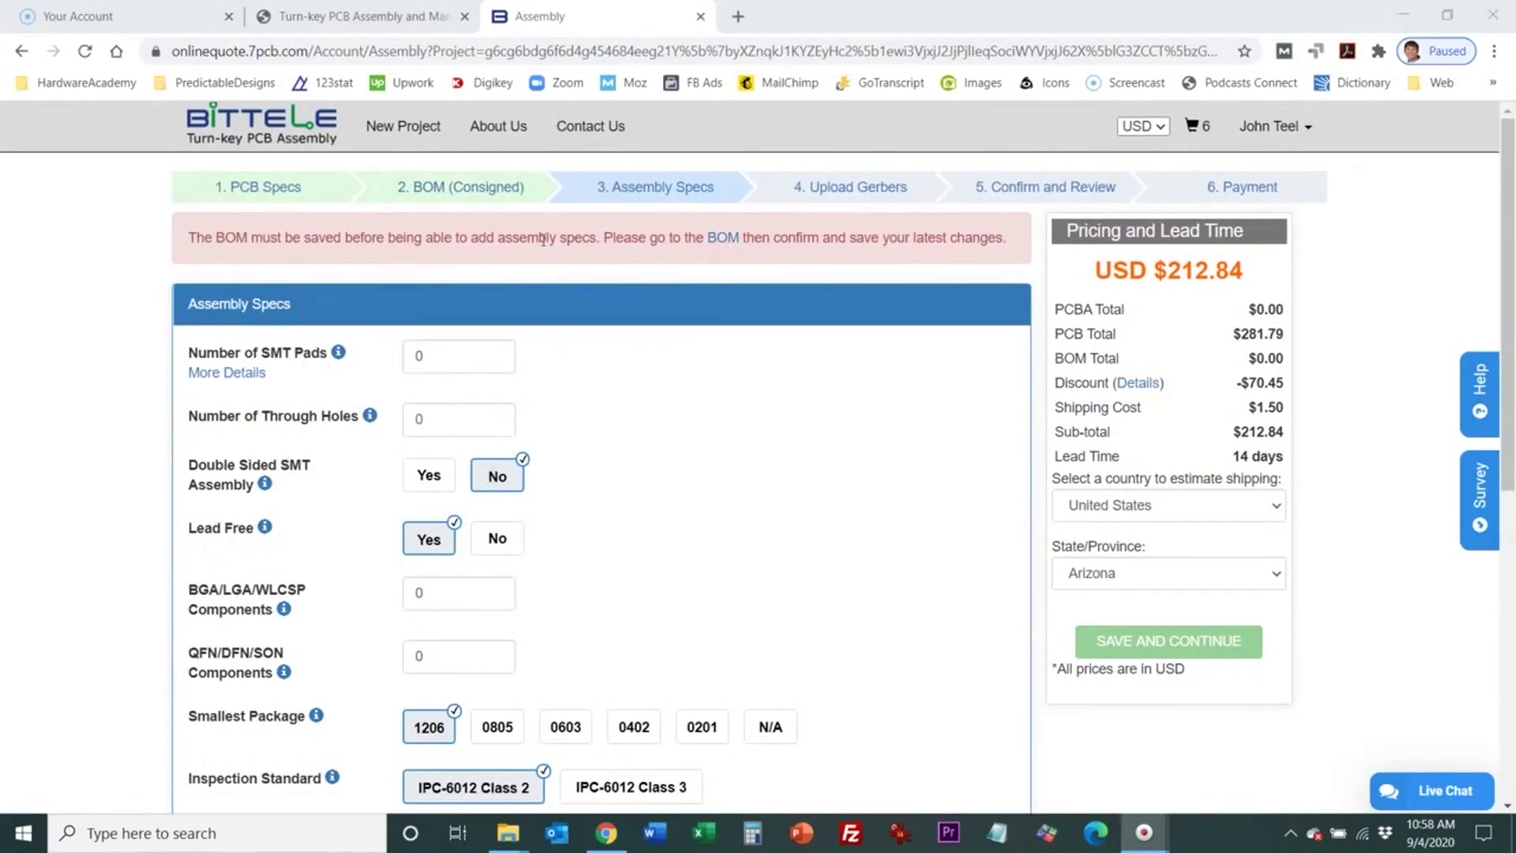
scroll(204, 447, down, 1)
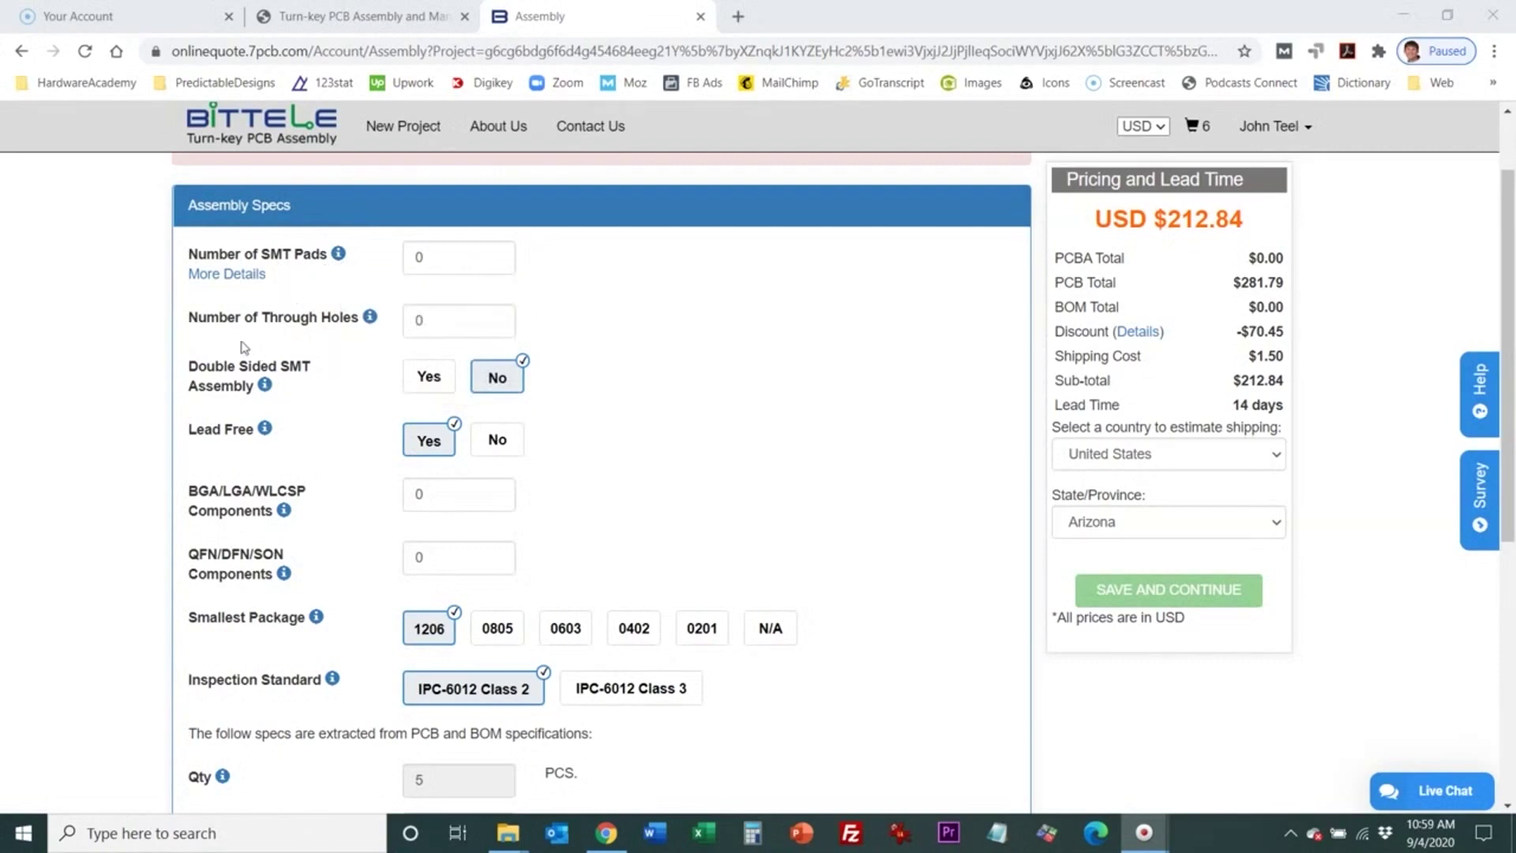
scroll(245, 347, down, 1)
scroll(280, 300, up, 1)
scroll(298, 410, down, 1)
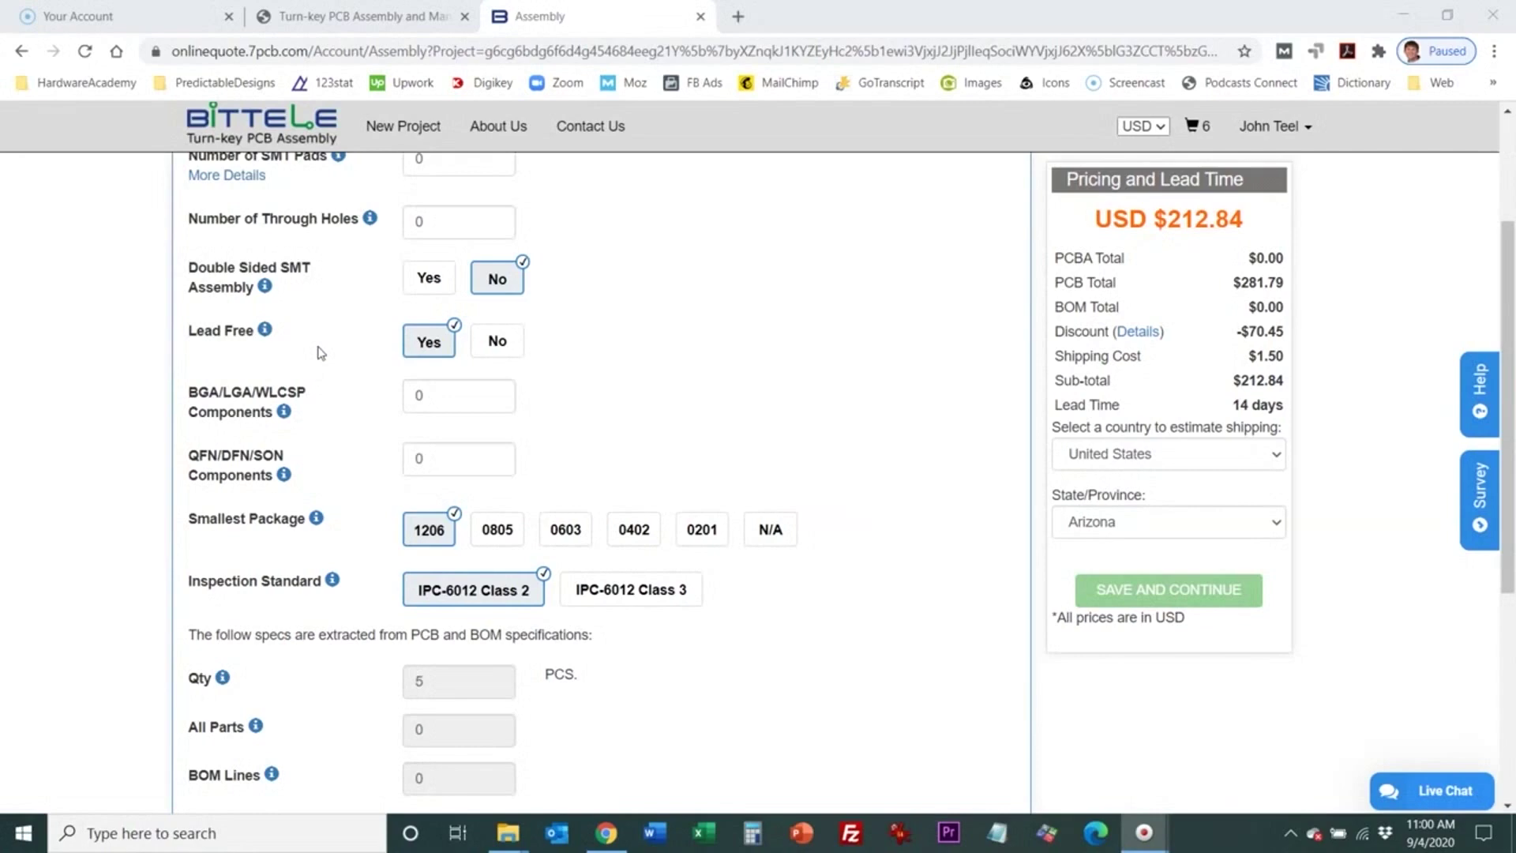
scroll(304, 360, down, 1)
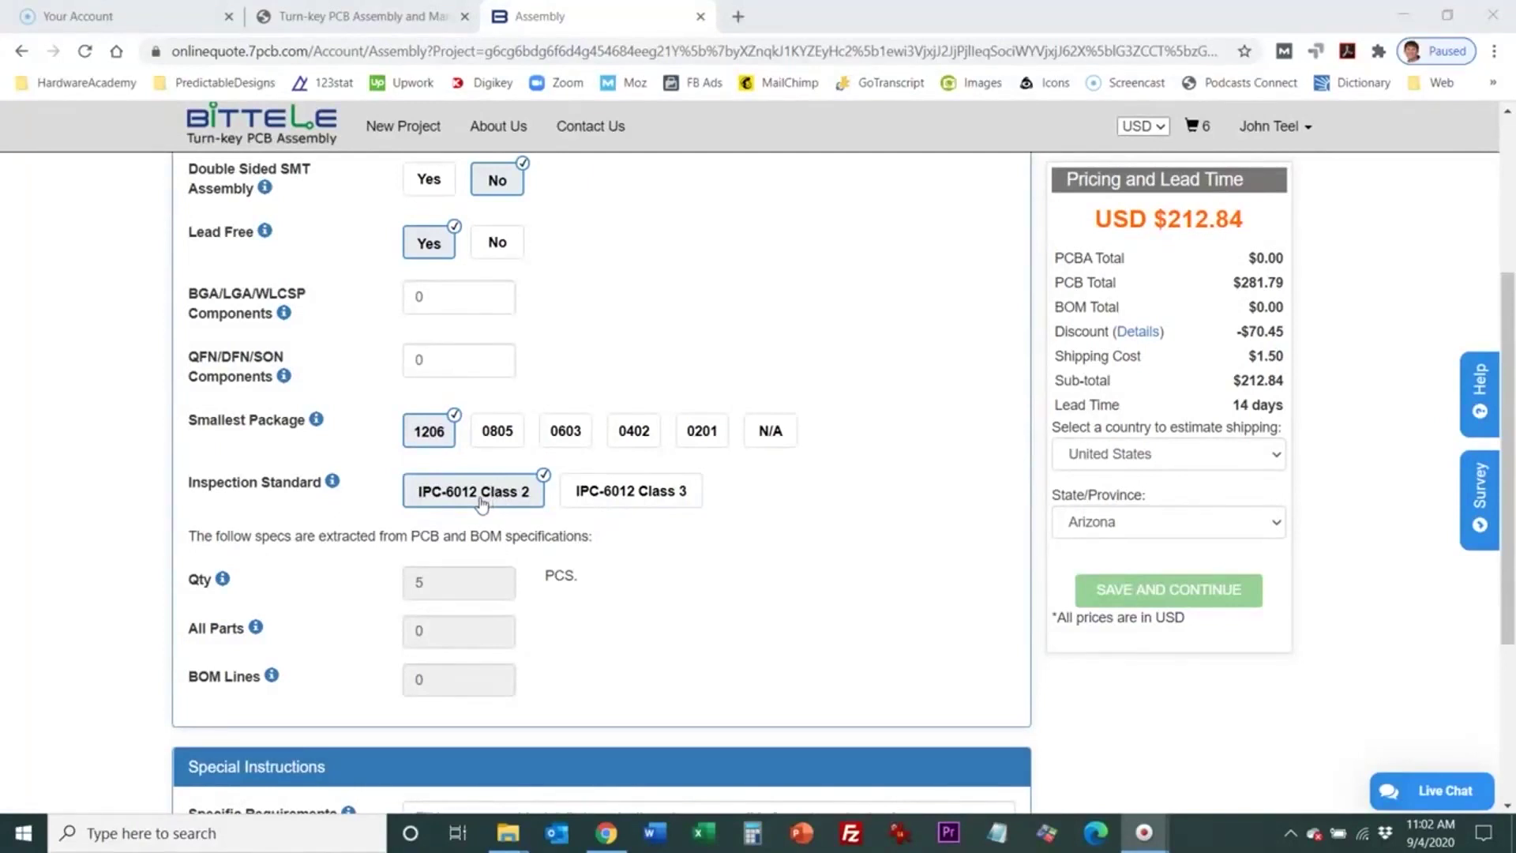
scroll(482, 502, down, 1)
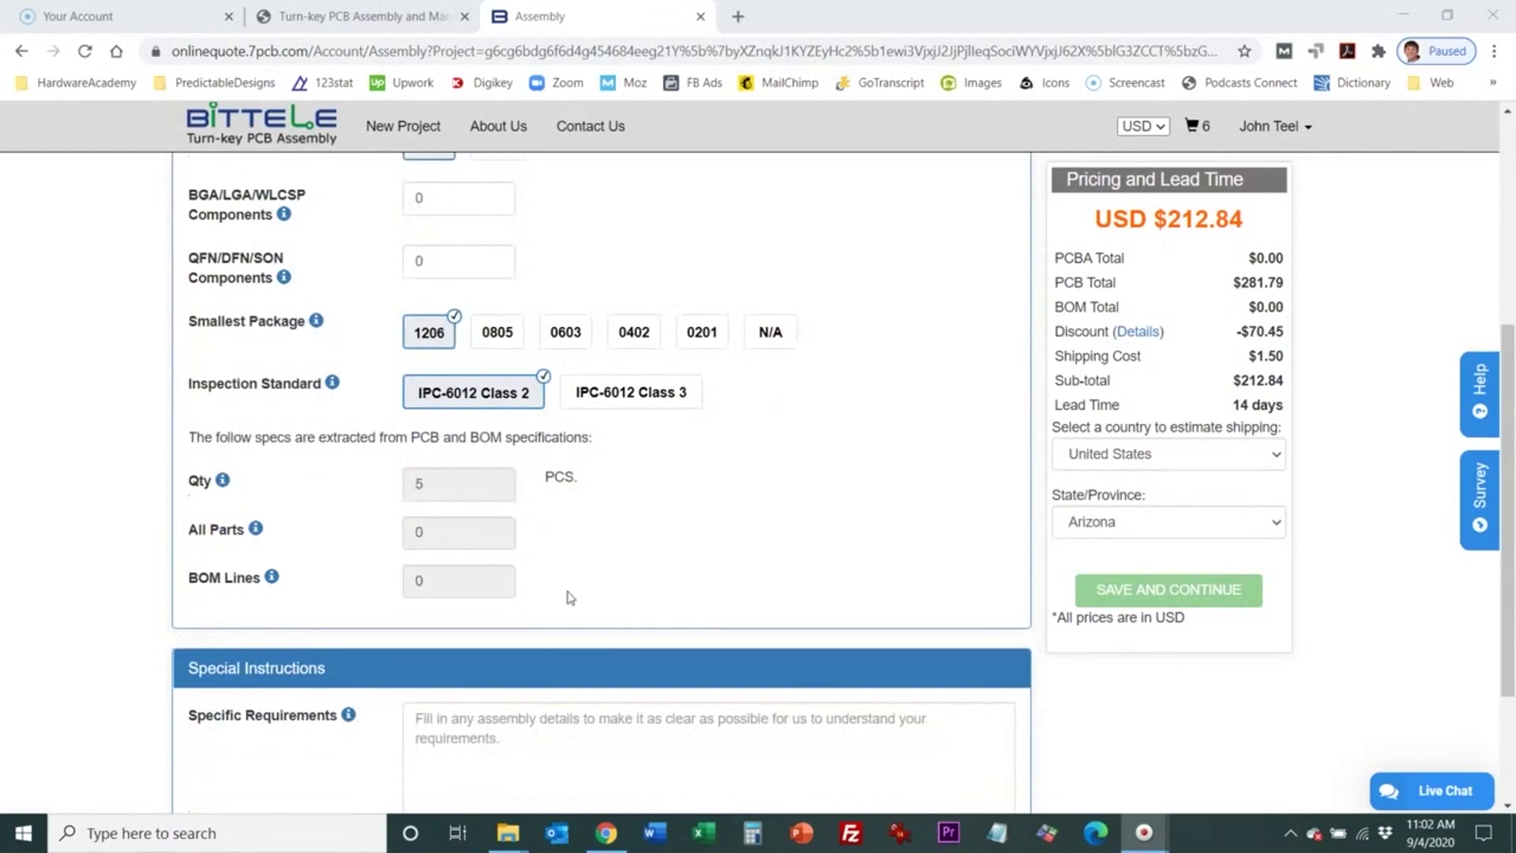
mouse_move(223, 484)
mouse_move(257, 531)
scroll(409, 530, down, 3)
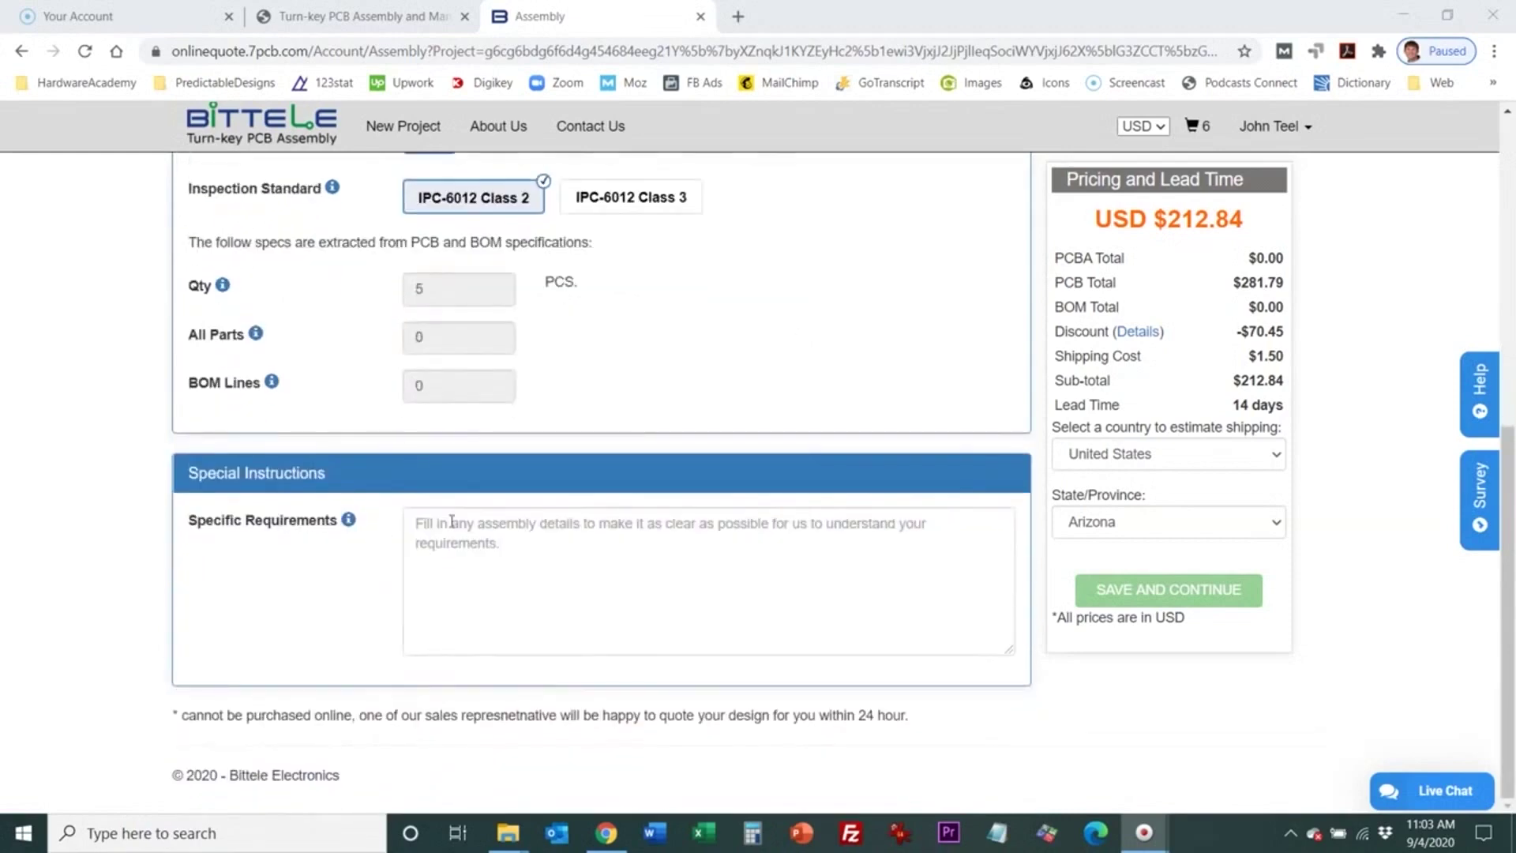
scroll(442, 521, up, 8)
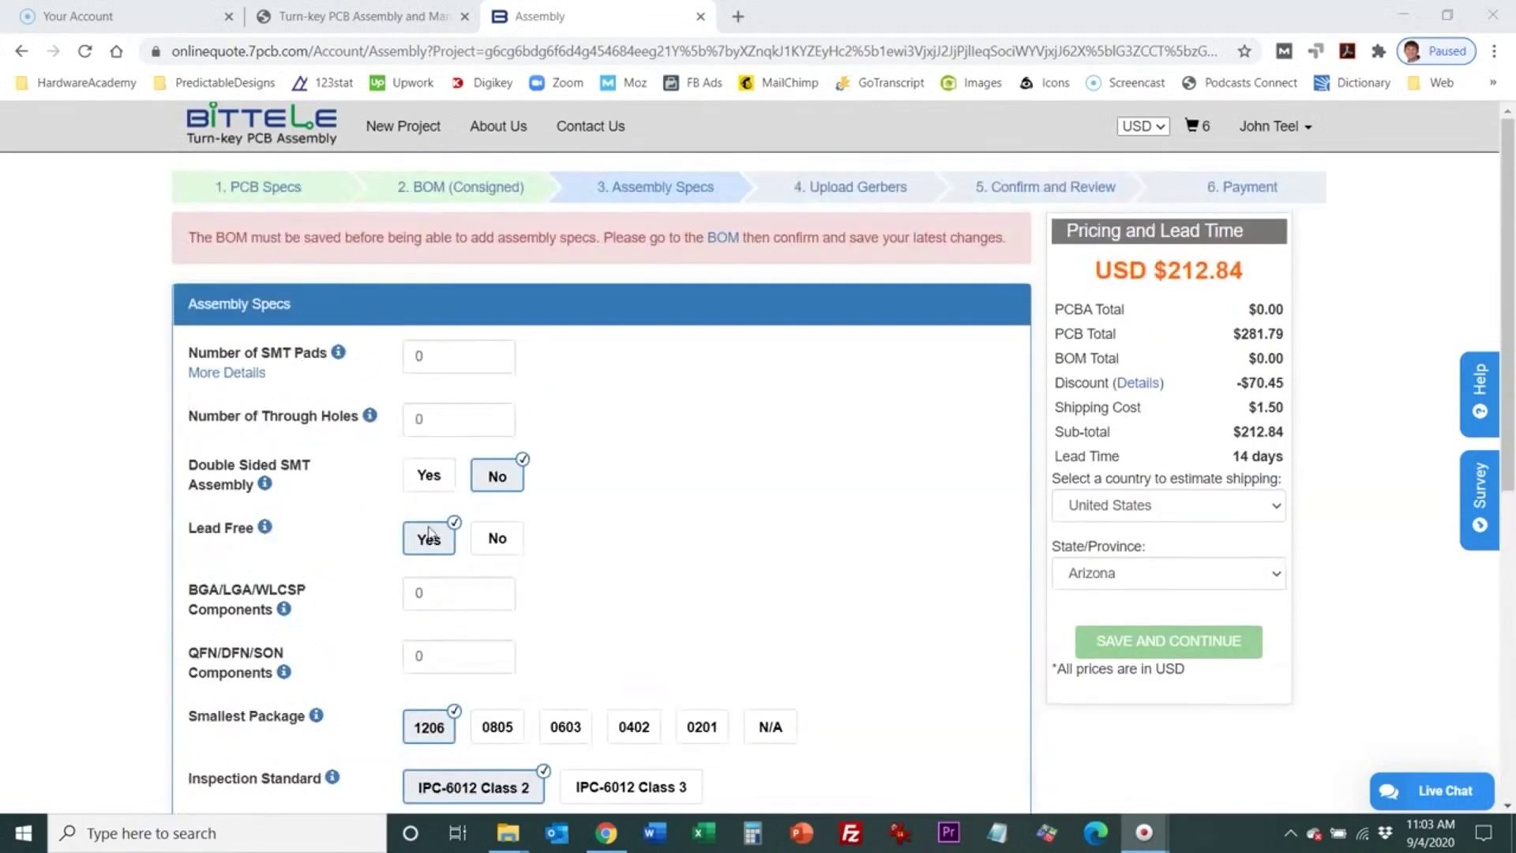